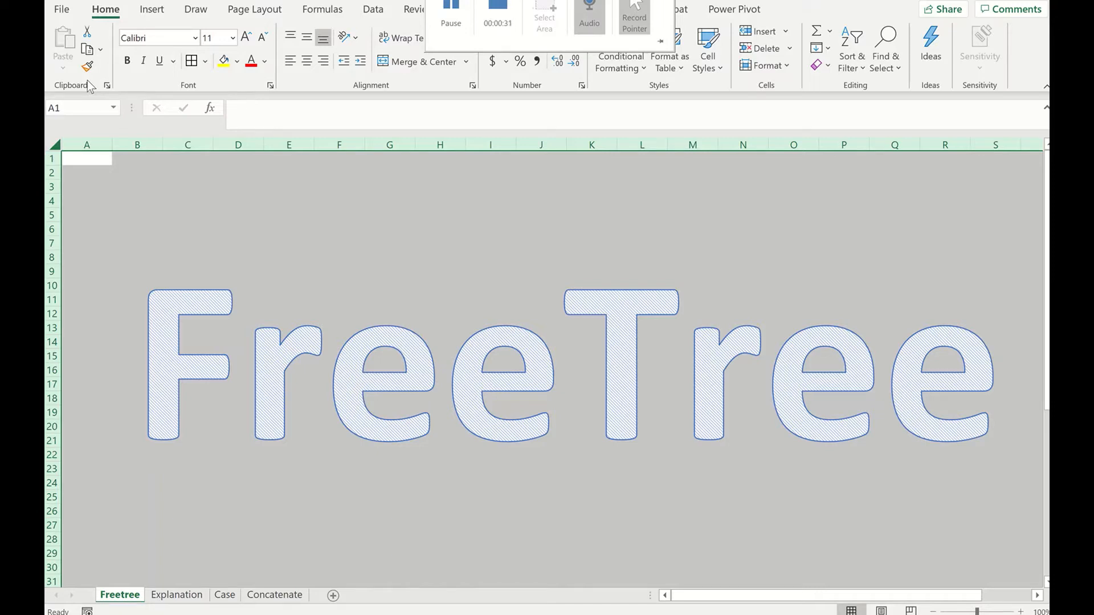
Step: Open the Concatenate sheet and clear the stray entry in the Combined column
{"action": "left_click", "coordinate": [271, 596]}
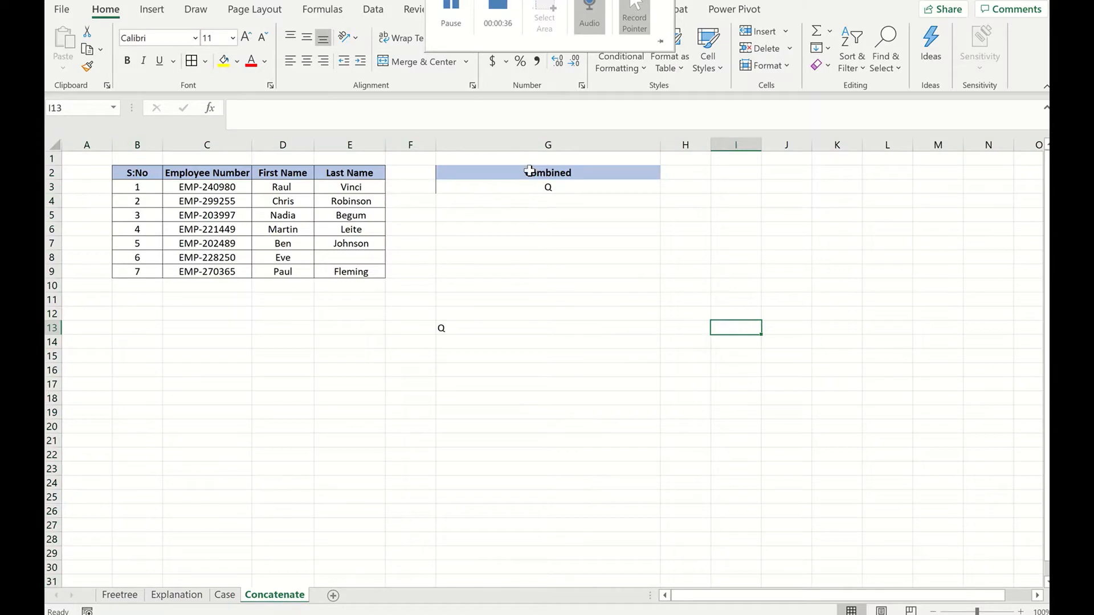
{"action": "left_click_drag", "start_coordinate": [521, 186], "coordinate": [523, 216]}
{"action": "left_click_drag", "start_coordinate": [524, 262], "coordinate": [525, 255]}
{"action": "key", "text": "Delete"}
{"action": "left_click", "coordinate": [451, 289]}
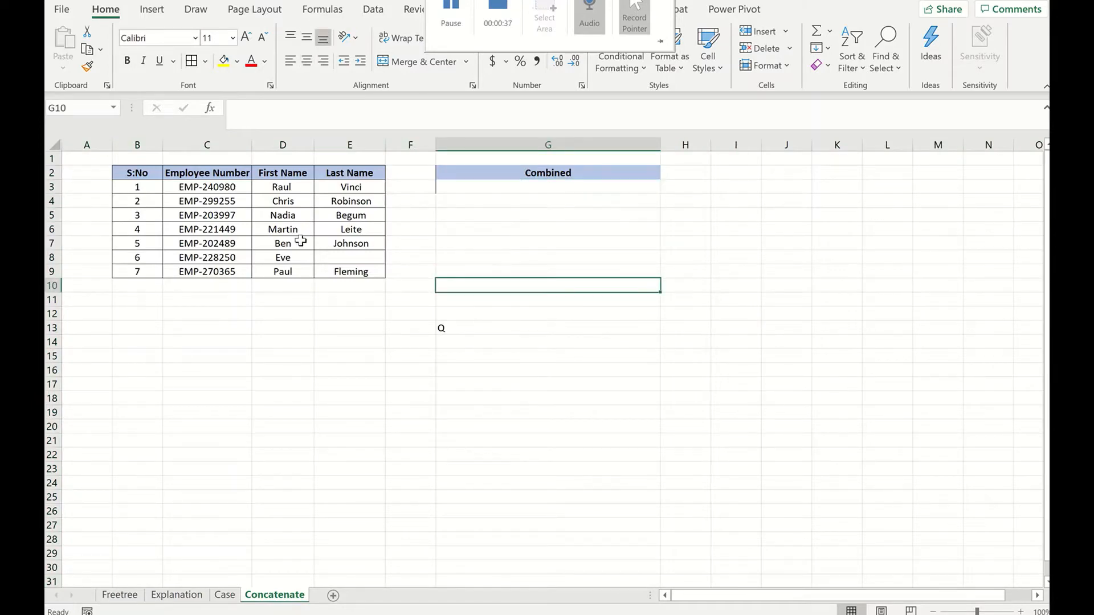
{"action": "left_click_drag", "start_coordinate": [224, 188], "coordinate": [224, 229]}
{"action": "left_click_drag", "start_coordinate": [283, 188], "coordinate": [283, 229]}
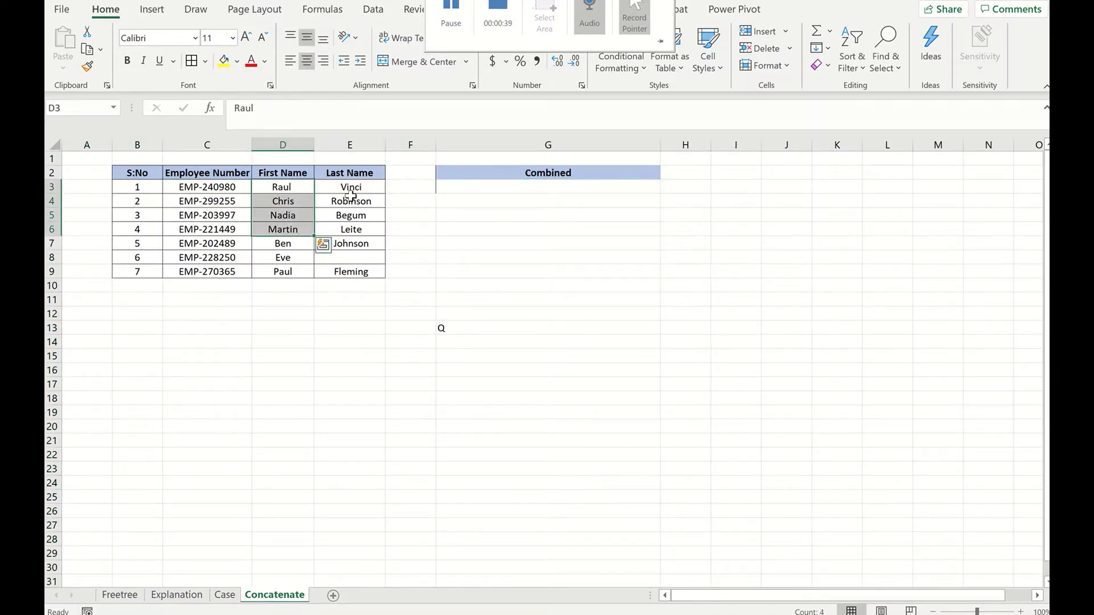
{"action": "left_click_drag", "start_coordinate": [351, 187], "coordinate": [351, 229]}
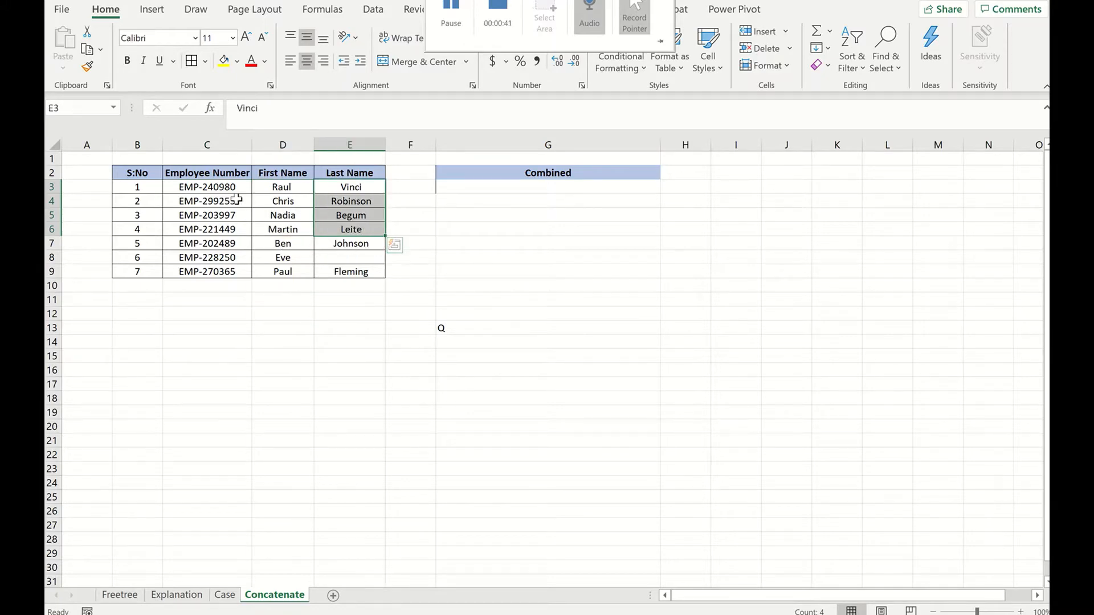
Step: Enter the first employee's number from C3 into G3, enclosed in parentheses and followed by a hyphen
{"action": "left_click", "coordinate": [451, 188]}
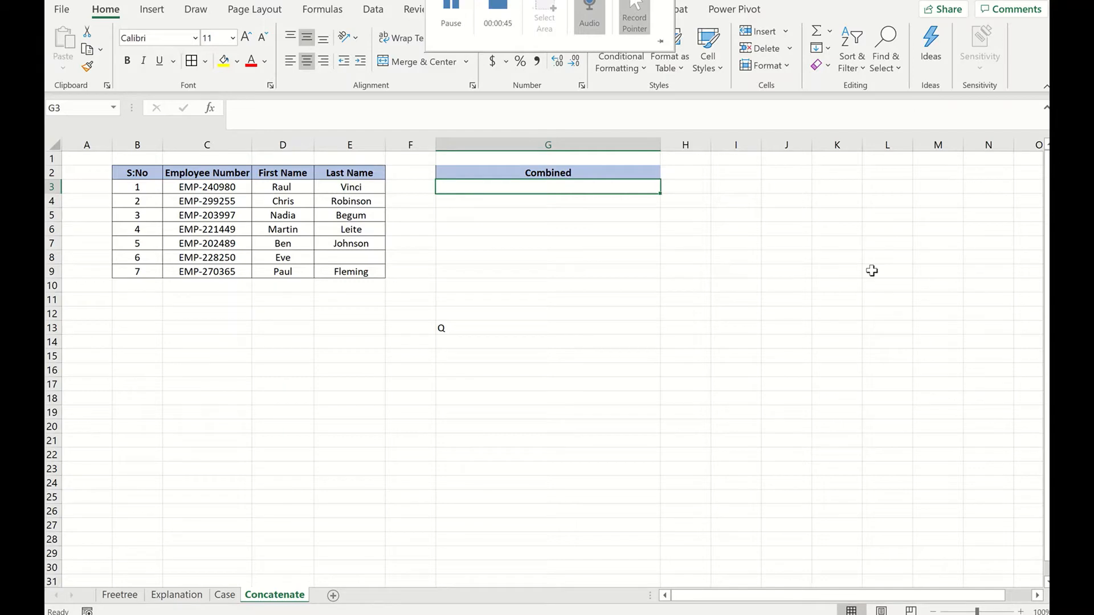
{"action": "type", "text": "("}
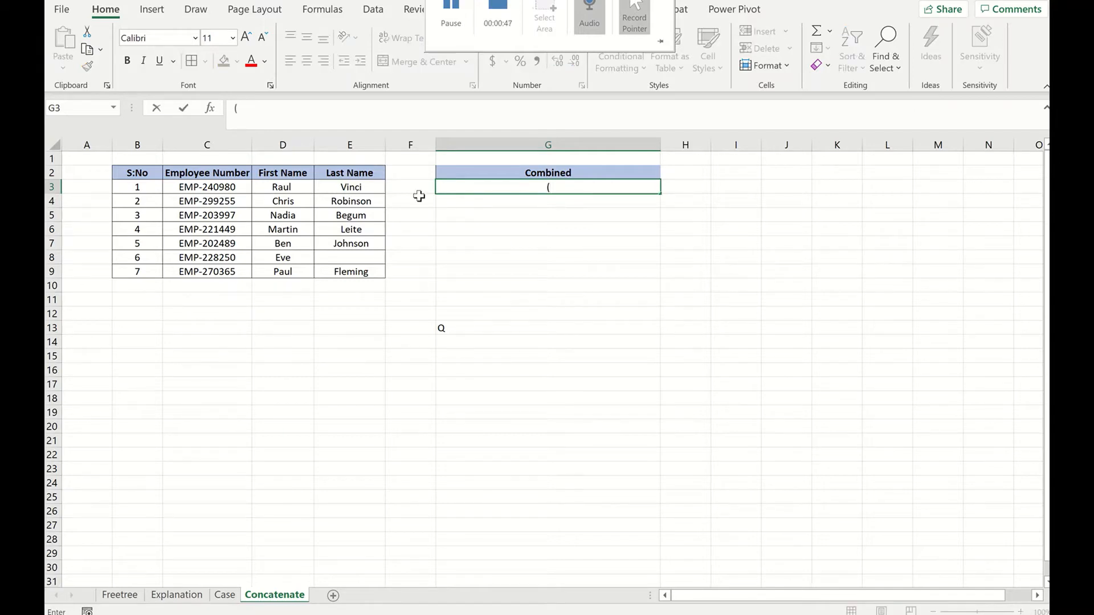
{"action": "left_click", "coordinate": [225, 185]}
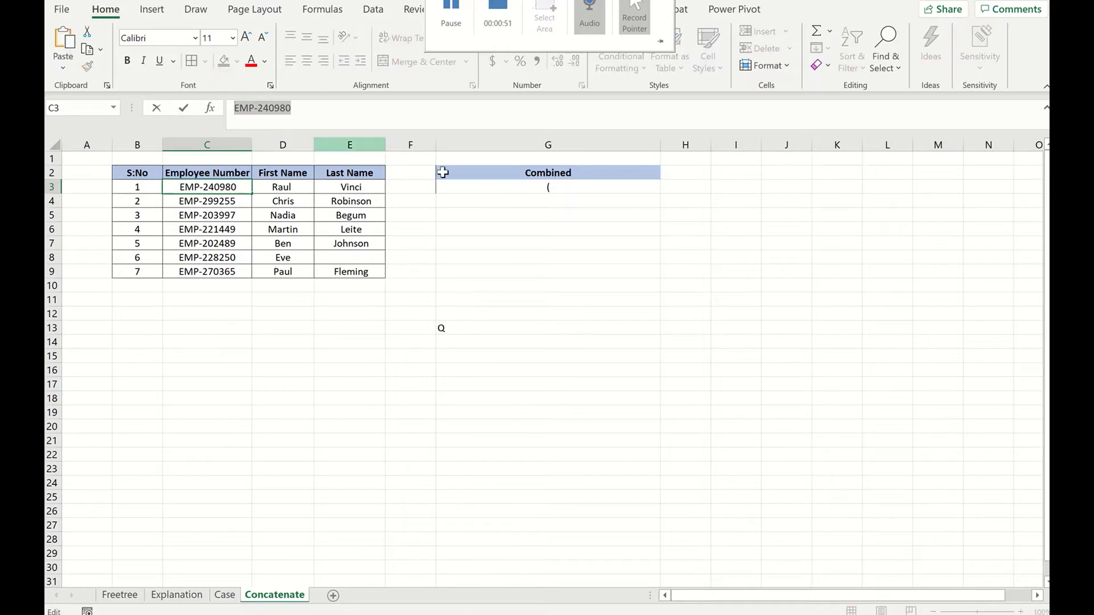
{"action": "left_click", "coordinate": [576, 175]}
{"action": "double_click", "coordinate": [559, 189]}
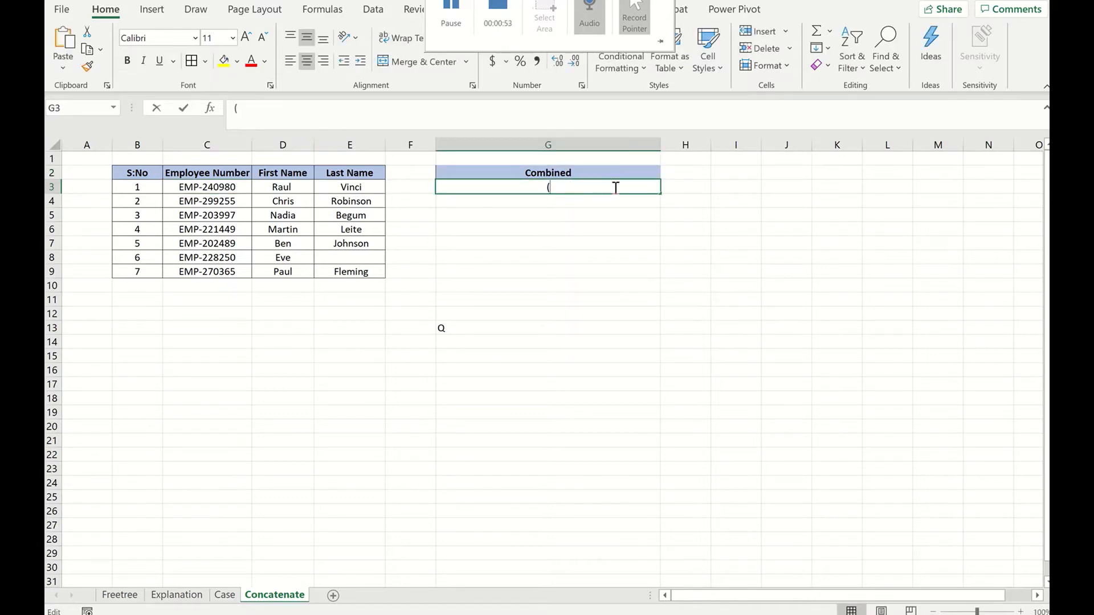
{"action": "type", "text": "EMP-240980"}
{"action": "type", "text": ")"}
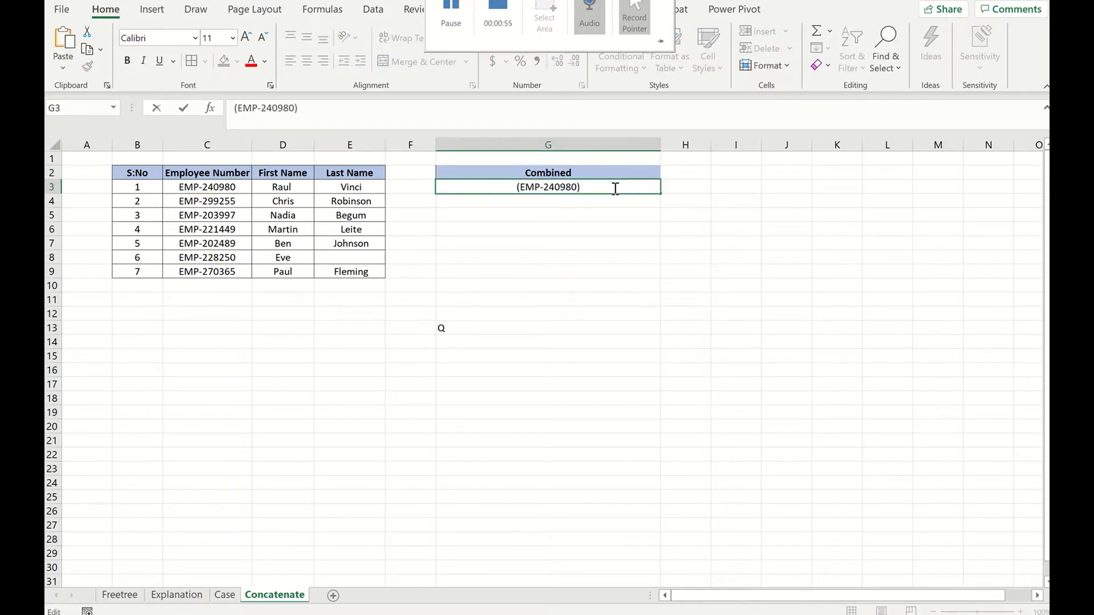
{"action": "type", "text": "-"}
Step: Copy the first name from D3 and append it after the hyphen in G3
{"action": "left_click", "coordinate": [291, 191]}
{"action": "double_click", "coordinate": [283, 118]}
{"action": "key", "text": "ctrl+c"}
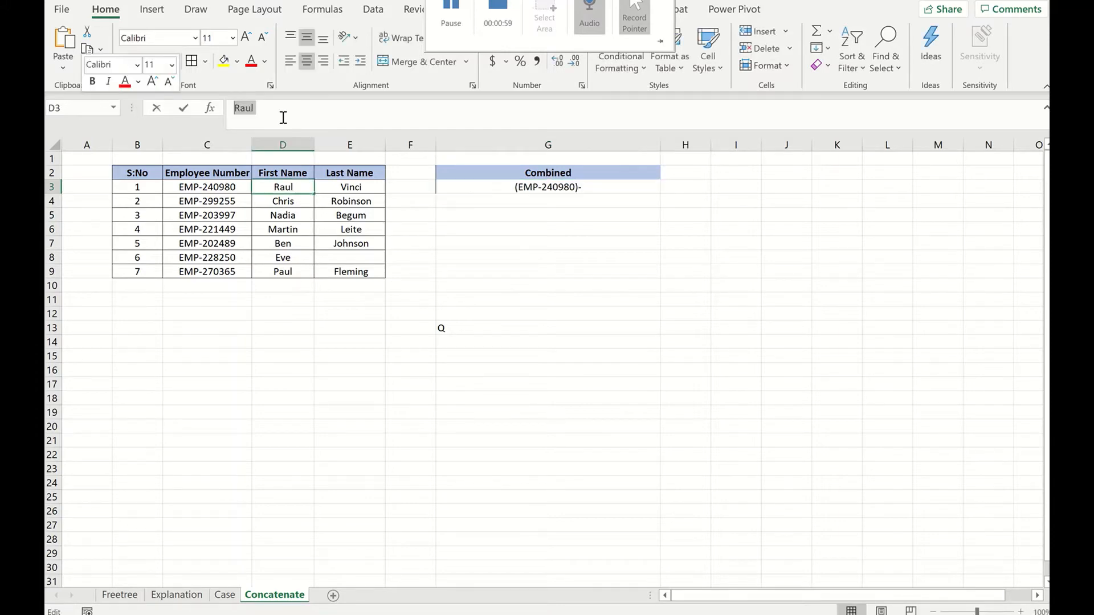
{"action": "double_click", "coordinate": [606, 185]}
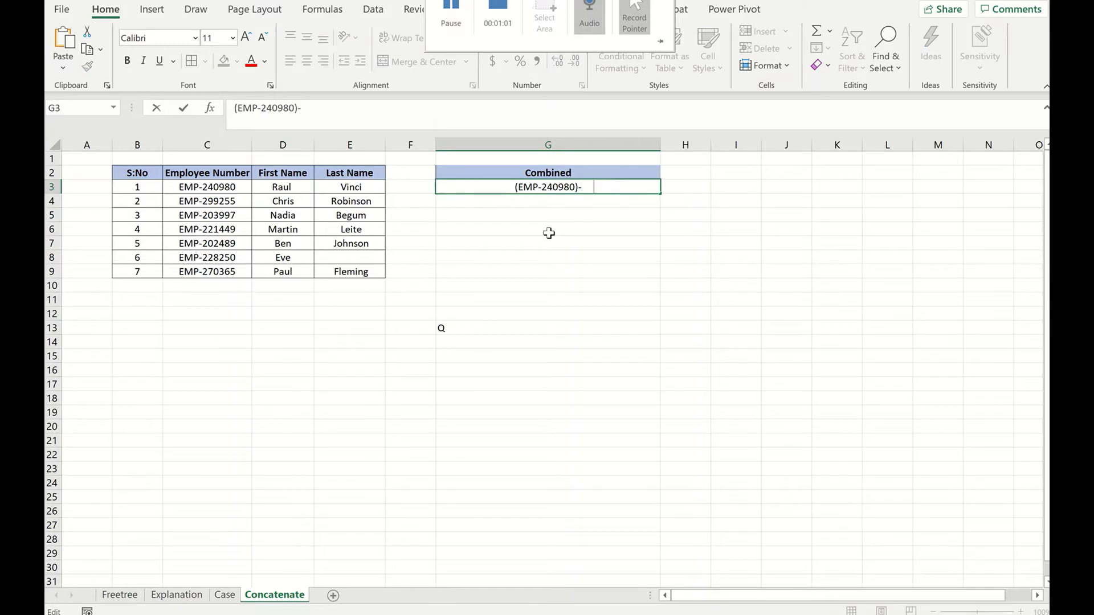
{"action": "key", "text": "ctrl+v"}
{"action": "left_click", "coordinate": [548, 271]}
Step: Copy the last name from E3 and append it after the first name in G3
{"action": "left_click", "coordinate": [349, 186]}
{"action": "double_click", "coordinate": [305, 116]}
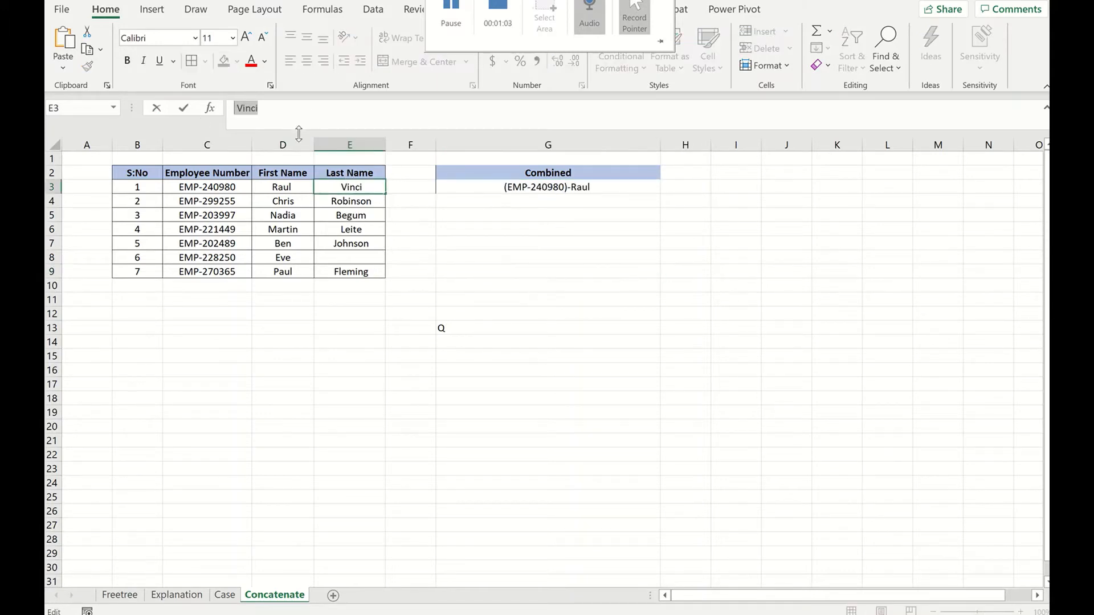
{"action": "key", "text": "ctrl+c"}
{"action": "double_click", "coordinate": [603, 186]}
{"action": "key", "text": "ctrl+v"}
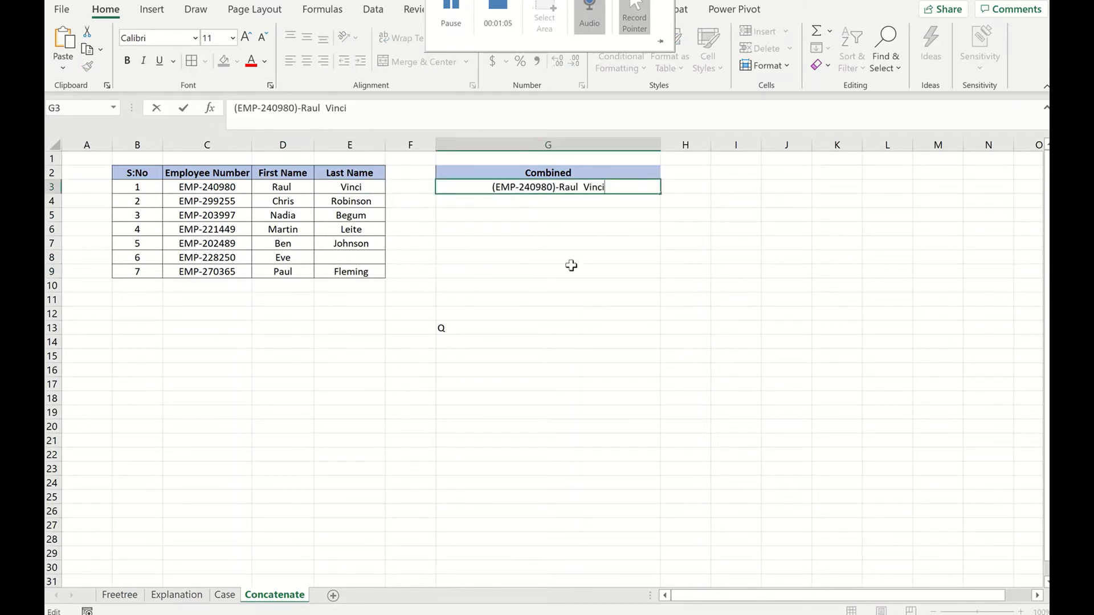
{"action": "left_click", "coordinate": [571, 265]}
{"action": "double_click", "coordinate": [307, 187]}
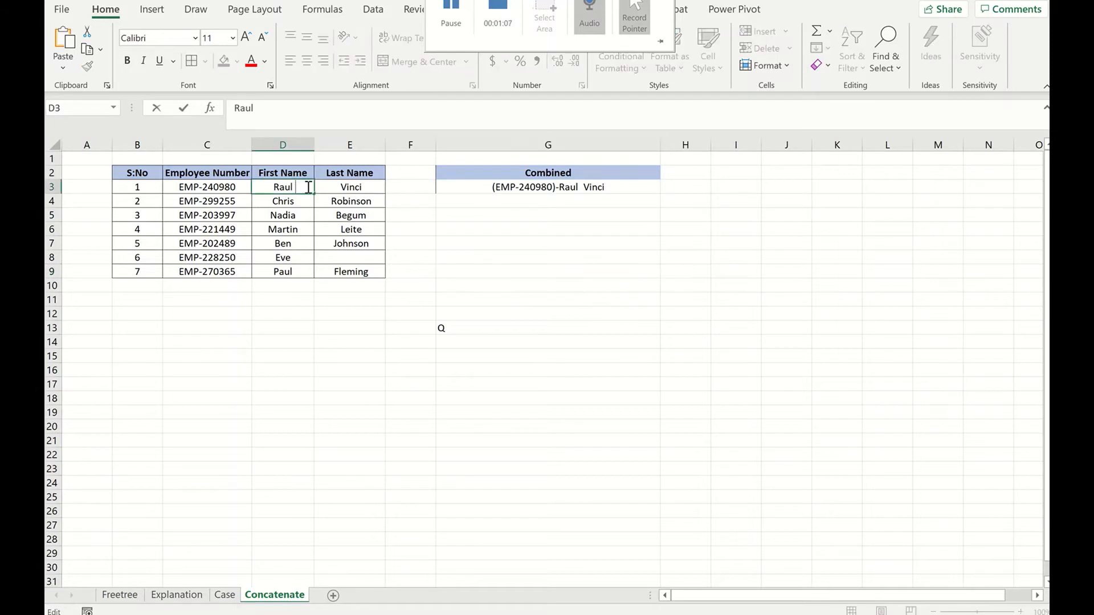
{"action": "double_click", "coordinate": [331, 186]}
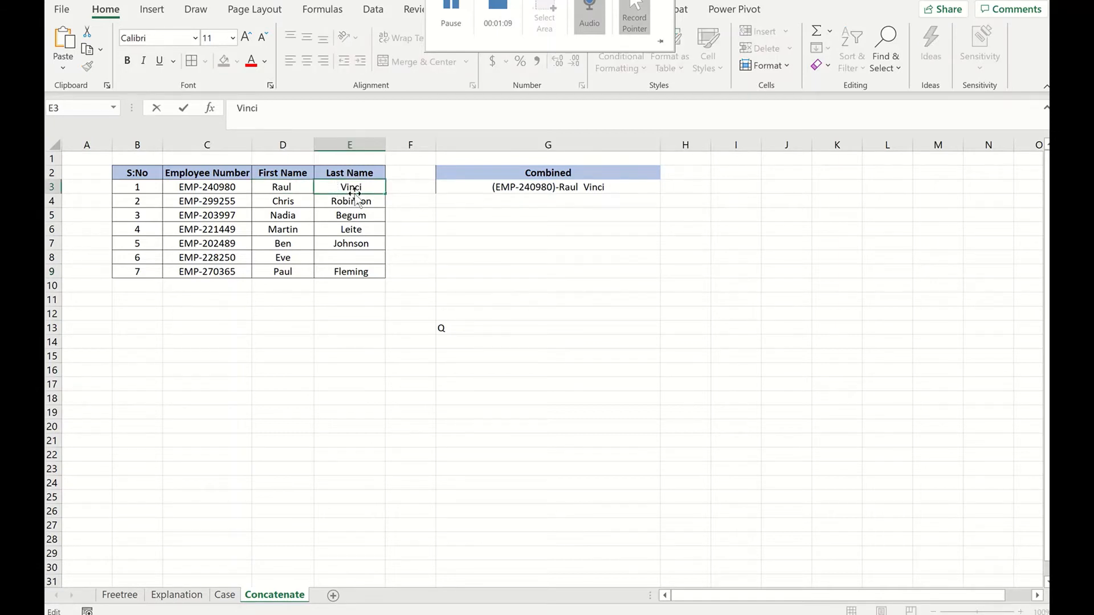
{"action": "left_click", "coordinate": [356, 201]}
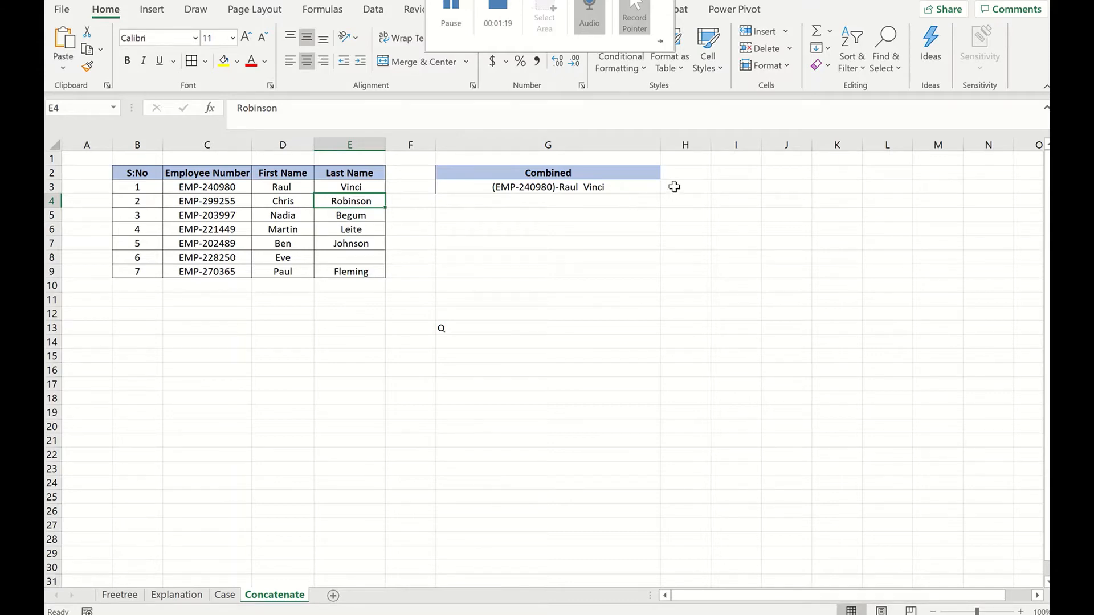
Step: Enter the joining operator & as text in cell G4 below the first combined entry
{"action": "left_click", "coordinate": [583, 203]}
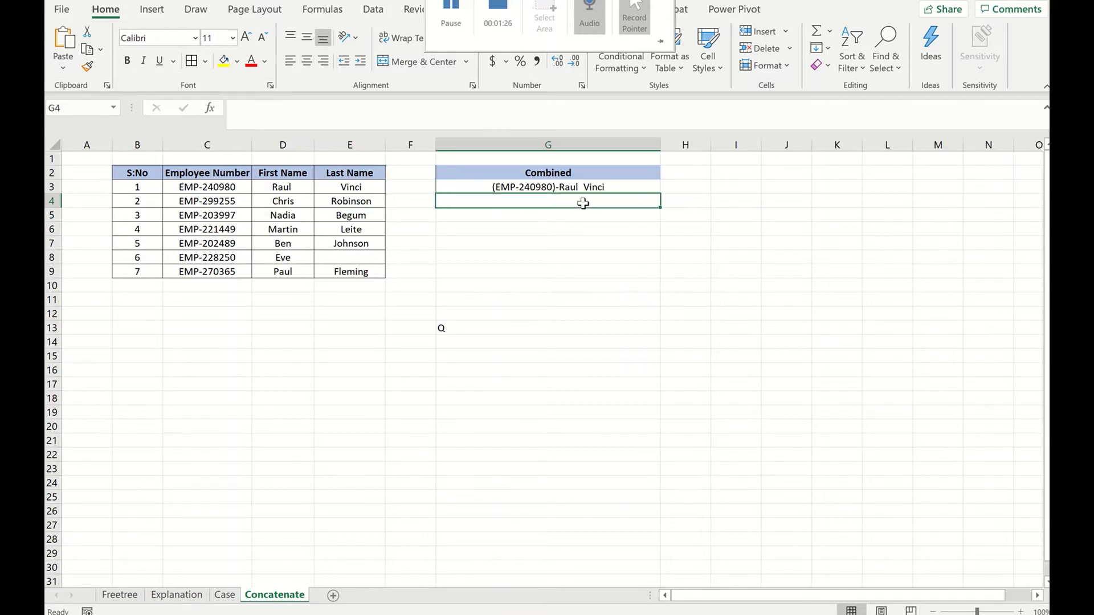
{"action": "type", "text": "&"}
{"action": "key", "text": "Return"}
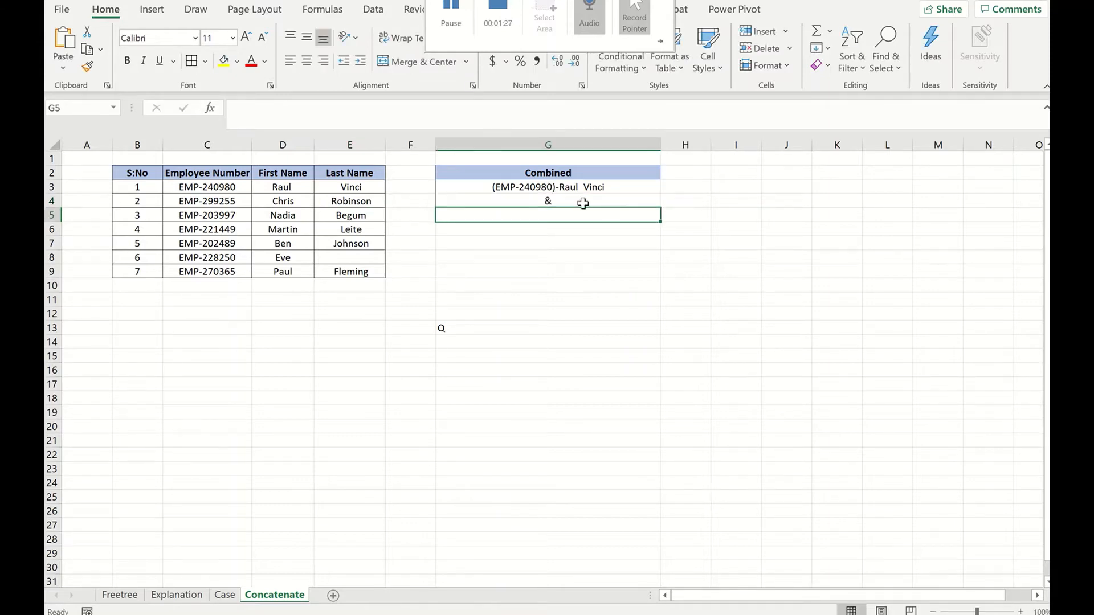
Step: Turn the text in G3 into a formula by starting it with ="("& before the employee number
{"action": "key", "text": "Up"}
{"action": "key", "text": "Up"}
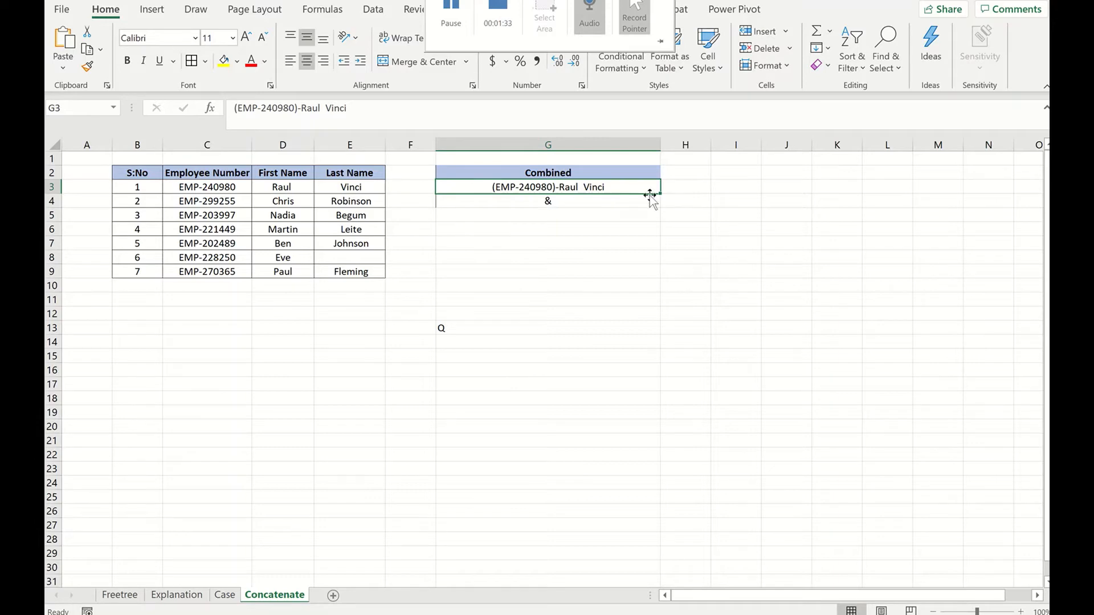
{"action": "left_click", "coordinate": [232, 107]}
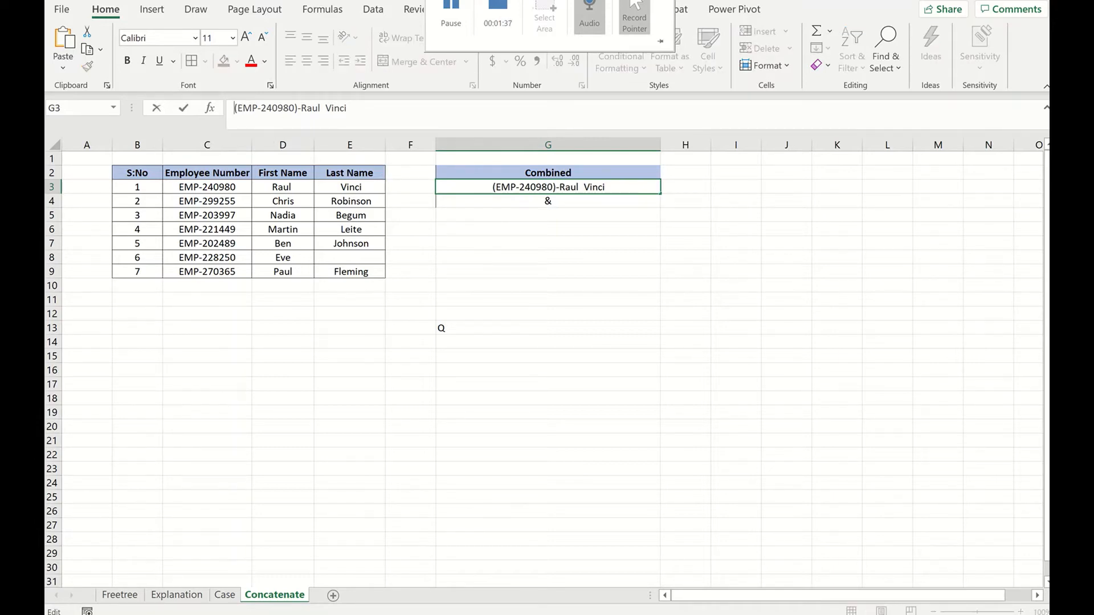
{"action": "type", "text": "="}
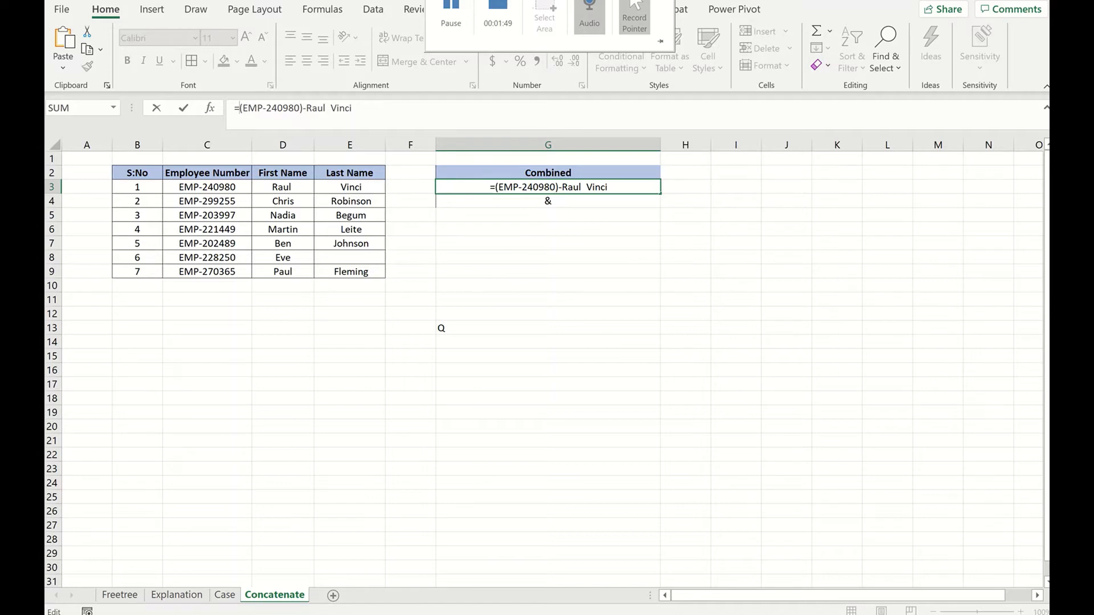
{"action": "type", "text": "\"("}
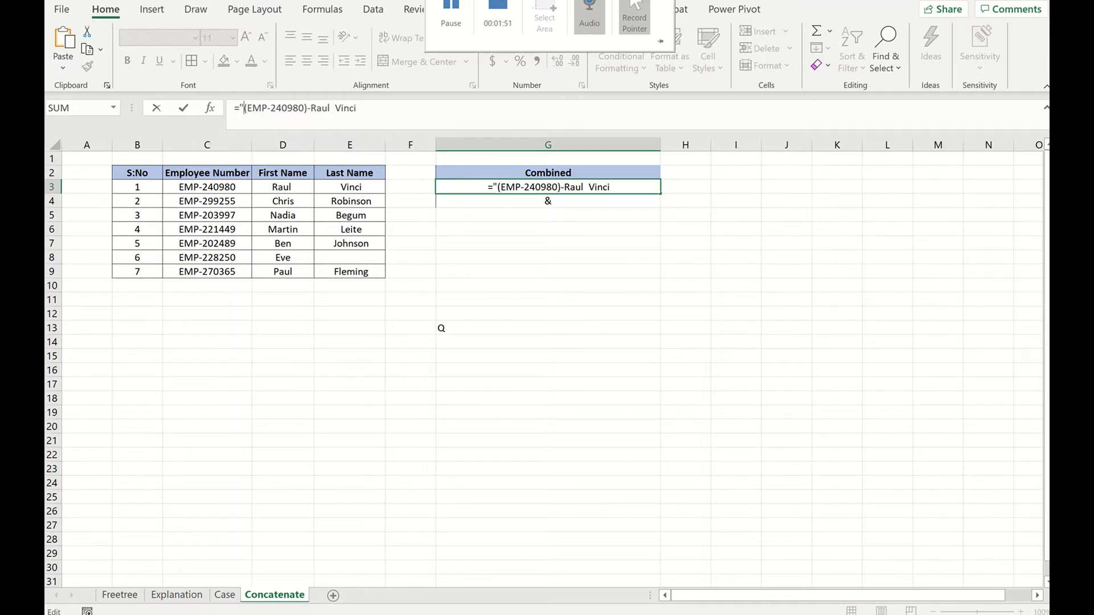
{"action": "type", "text": "\""}
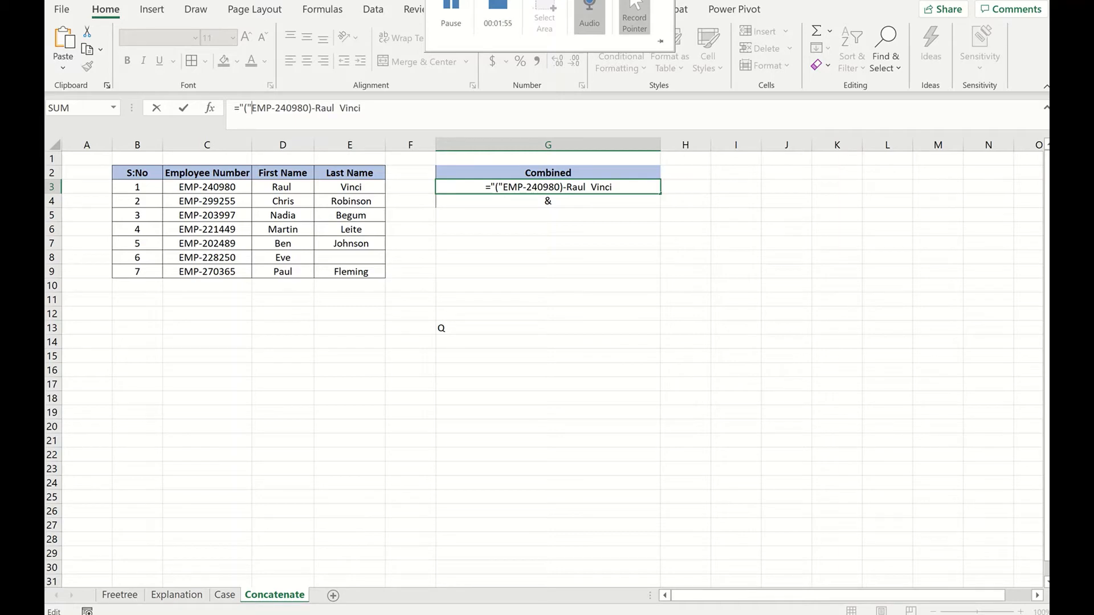
{"action": "type", "text": "&"}
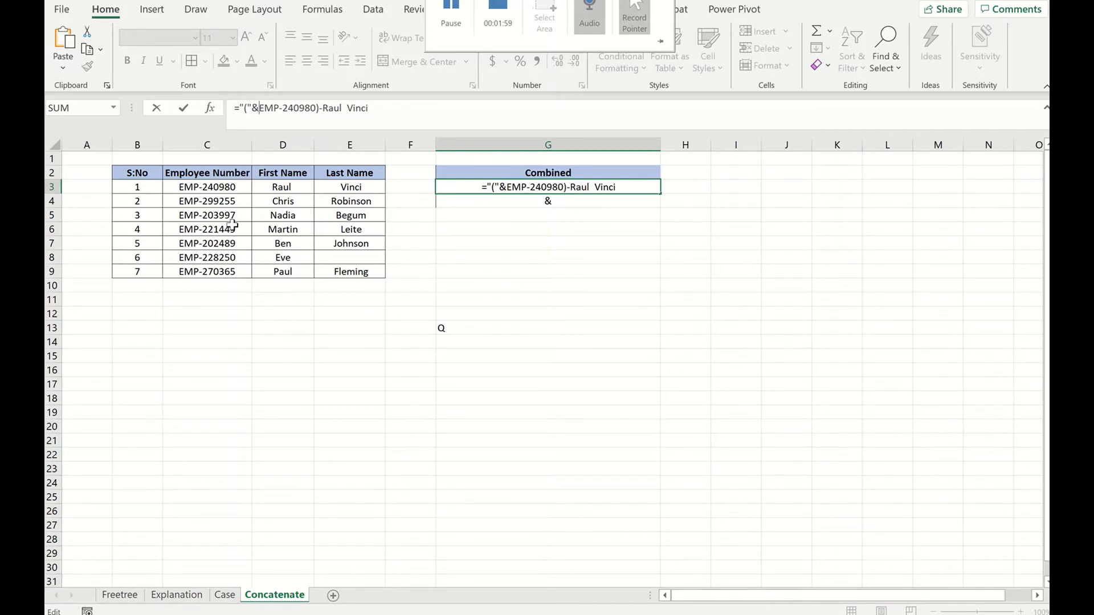
Step: Replace the literal employee number in the G3 formula with a reference to C3 and join it to ")-"
{"action": "left_click", "coordinate": [233, 185]}
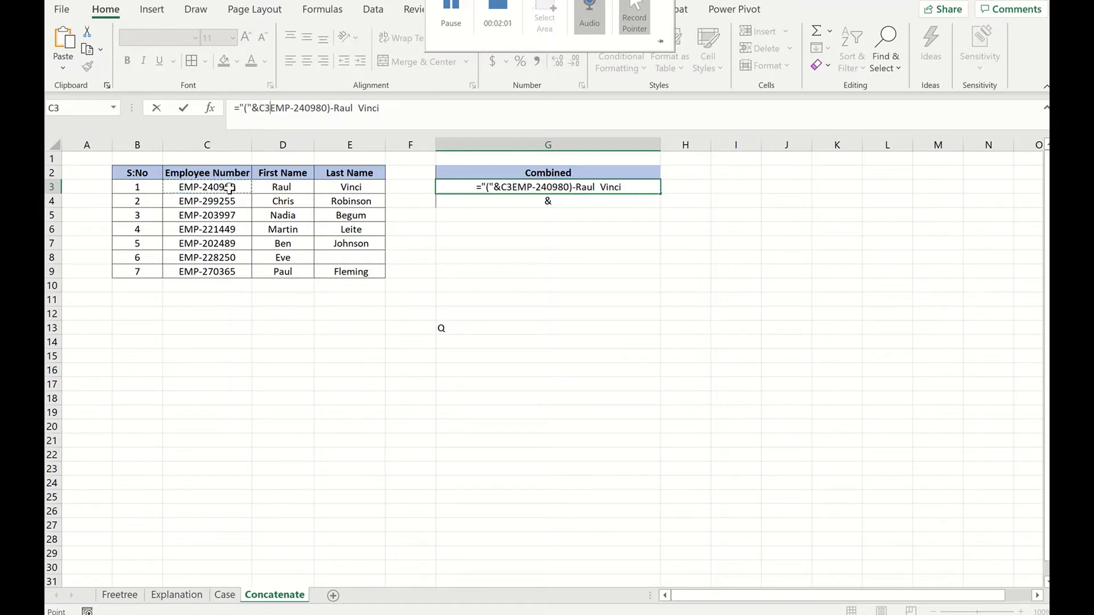
{"action": "left_click", "coordinate": [327, 109], "text": "shift"}
{"action": "key", "text": "BackSpace"}
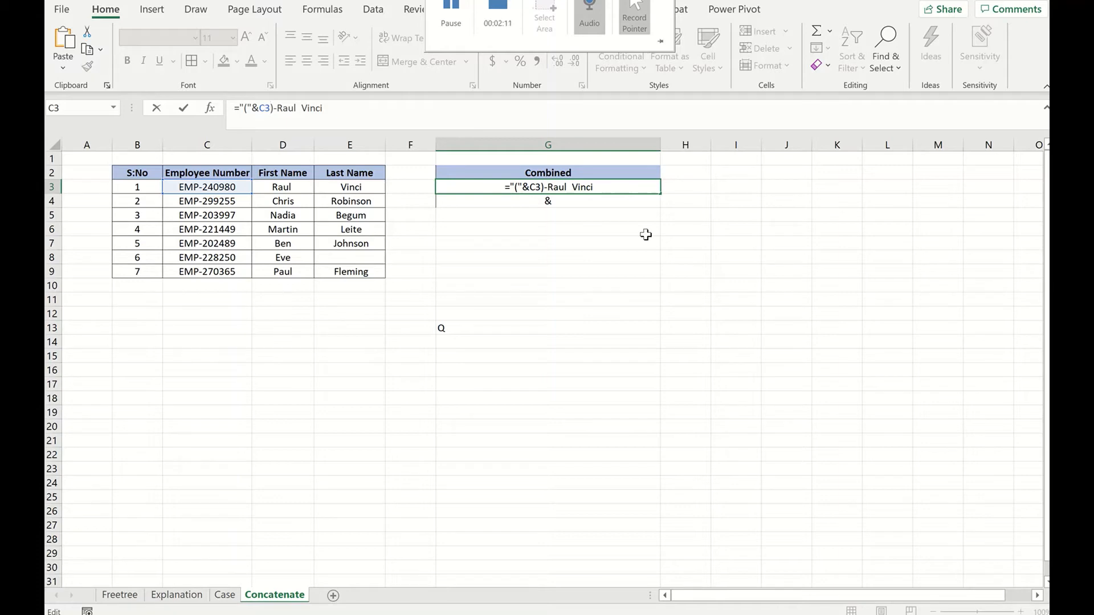
{"action": "type", "text": "&\""}
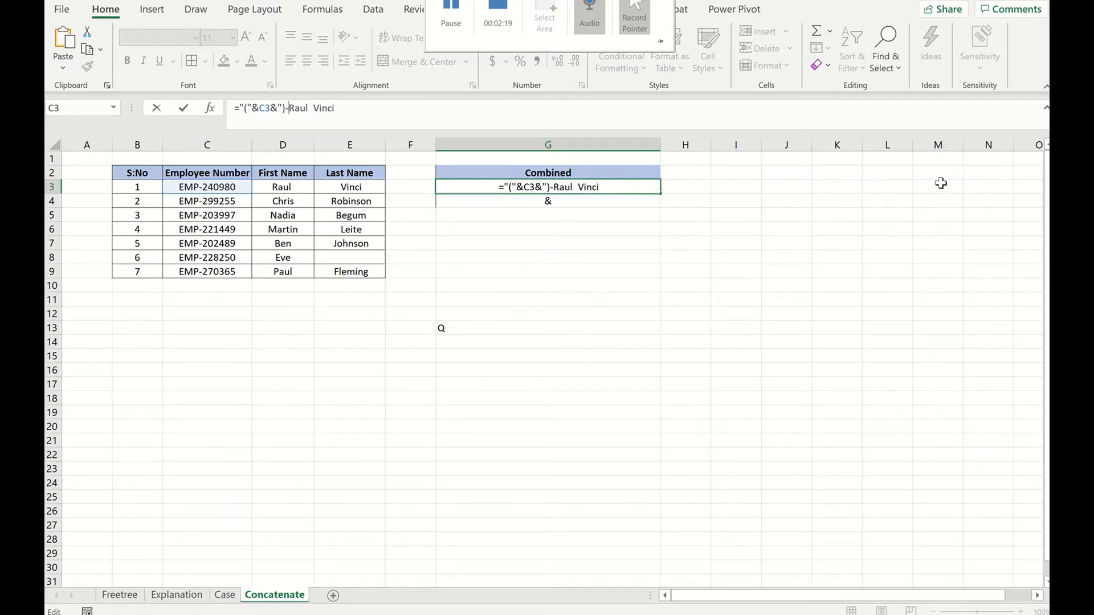
{"action": "type", "text": "\""}
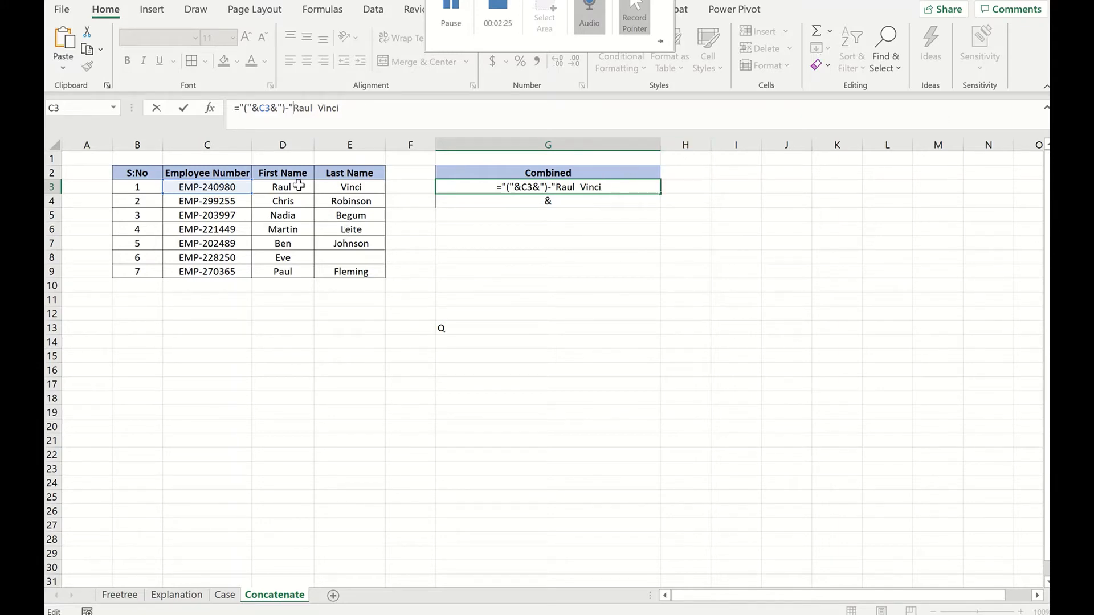
Step: Join a reference to D3 in the G3 formula, replacing the literal first name
{"action": "type", "text": "&"}
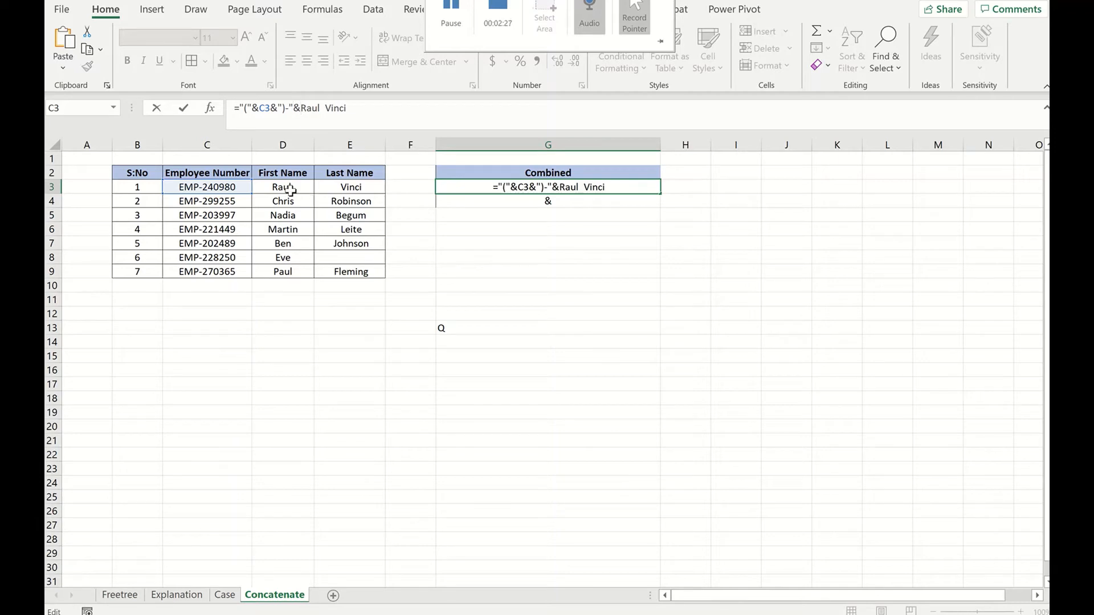
{"action": "left_click", "coordinate": [288, 187]}
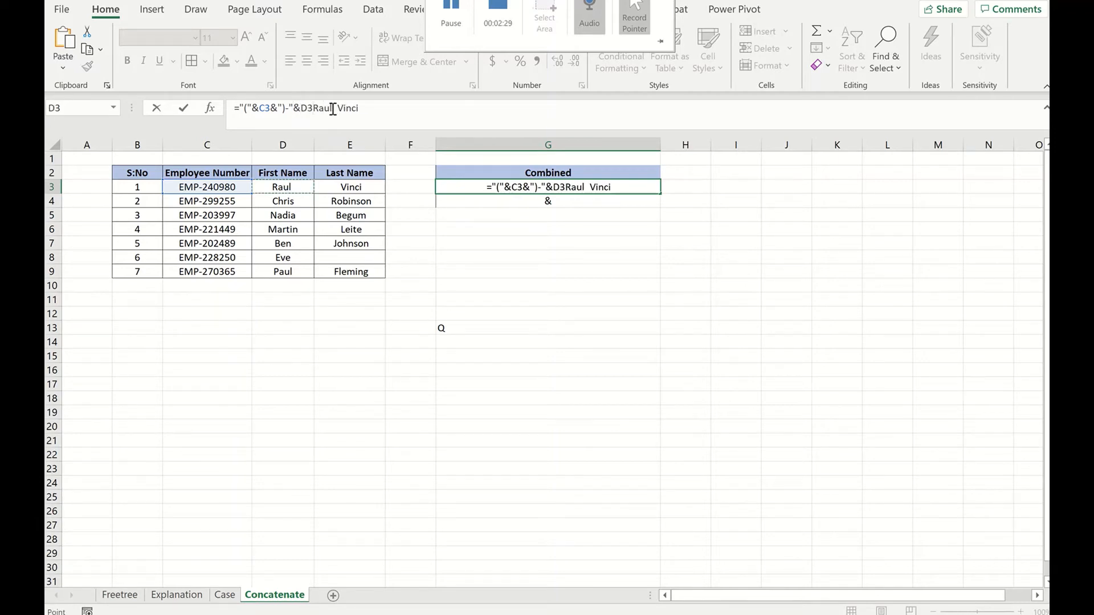
{"action": "left_click_drag", "start_coordinate": [333, 108], "coordinate": [313, 108]}
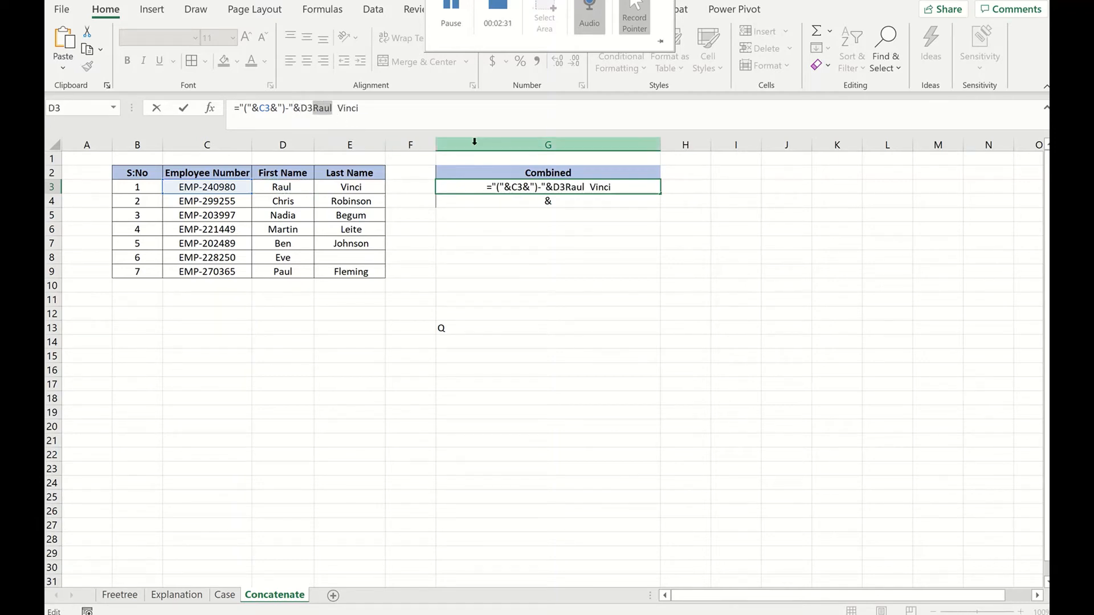
{"action": "key", "text": "BackSpace"}
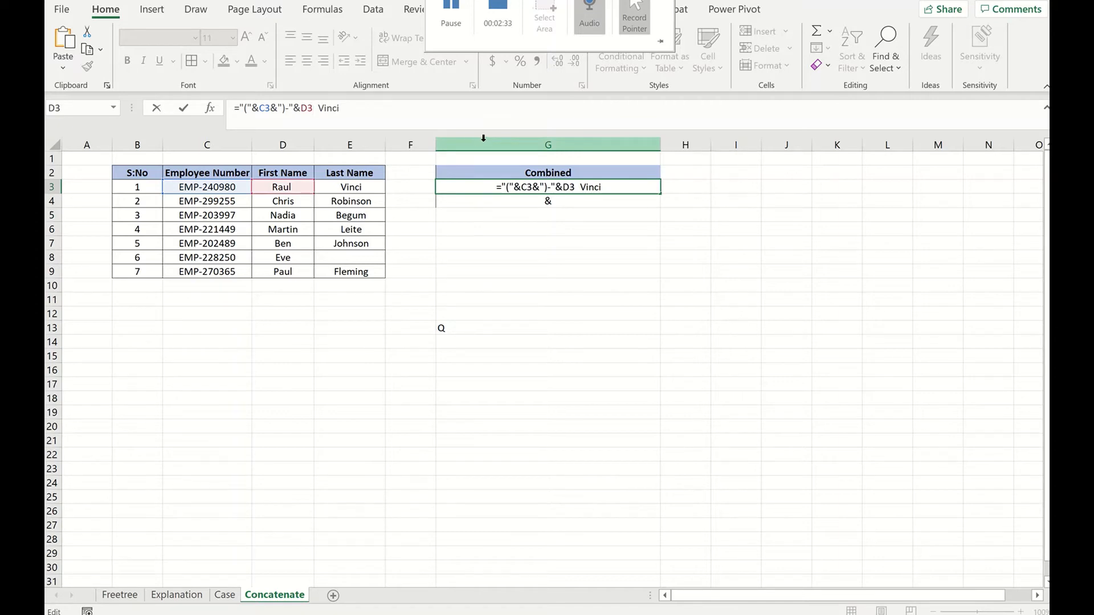
Step: Join a reference to E3 at the end of the G3 formula, replacing the literal last name
{"action": "type", "text": "&"}
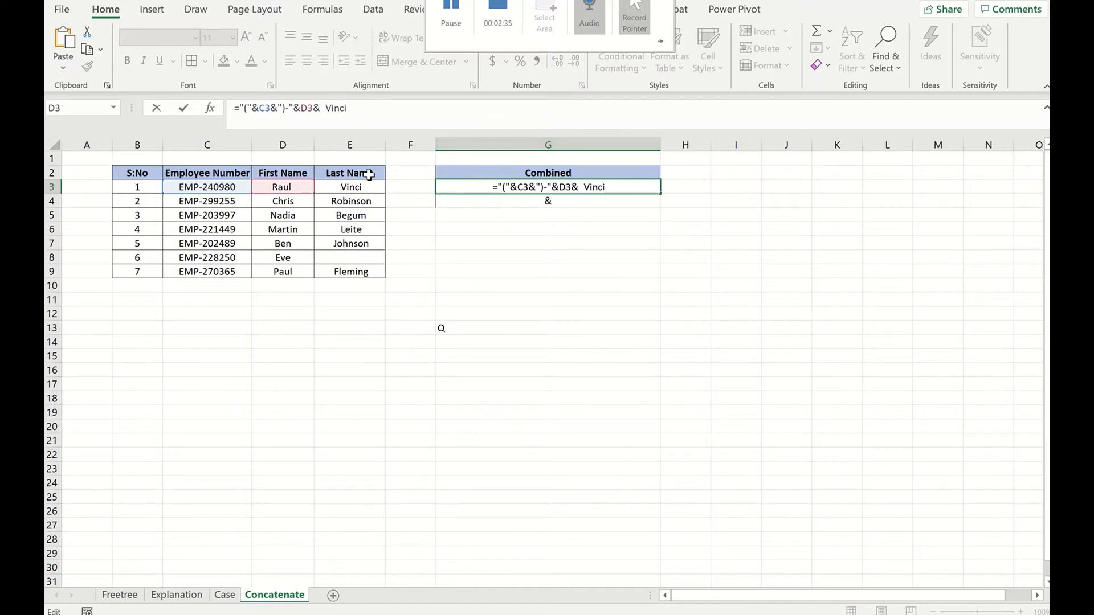
{"action": "left_click", "coordinate": [343, 185]}
{"action": "left_click_drag", "start_coordinate": [371, 109], "coordinate": [332, 108]}
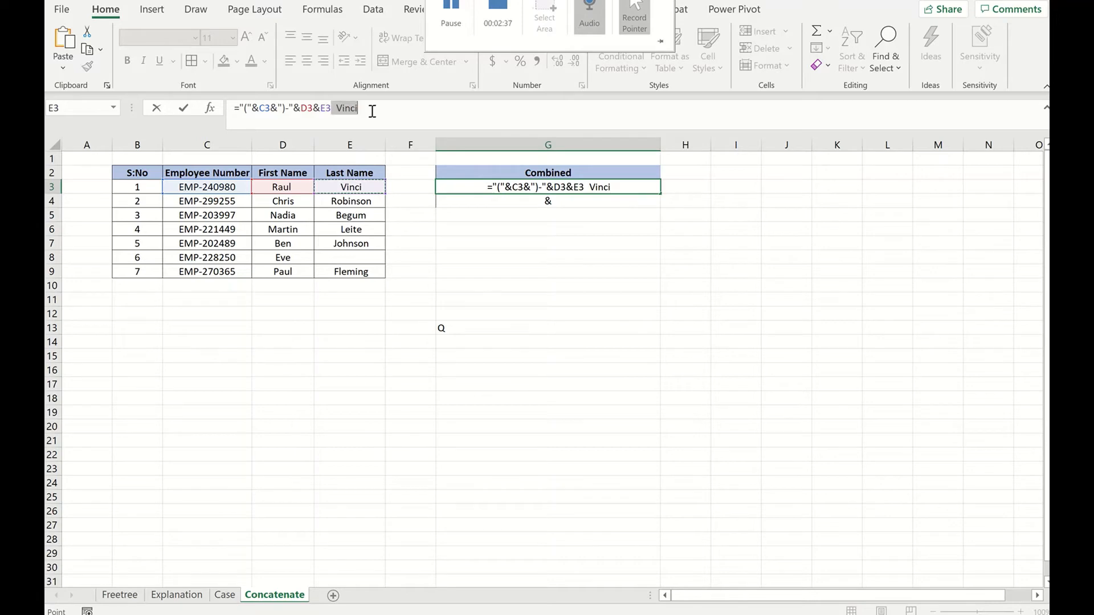
{"action": "key", "text": "BackSpace"}
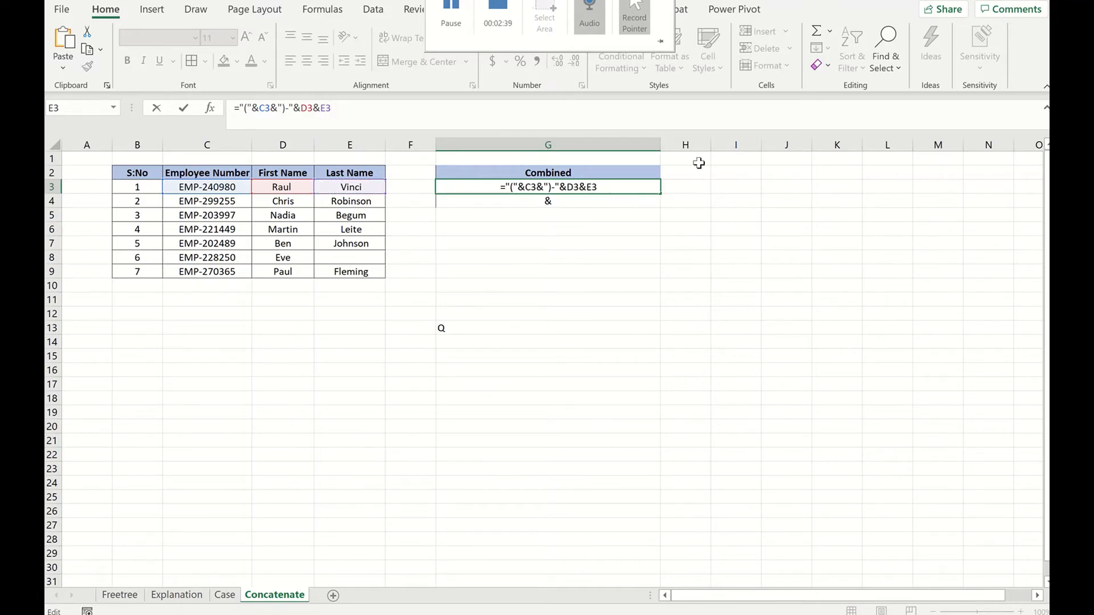
Step: Commit the G3 formula, then reopen it and insert the CONCATENATE function right after the equals sign
{"action": "key", "text": "Return"}
{"action": "left_click", "coordinate": [580, 272]}
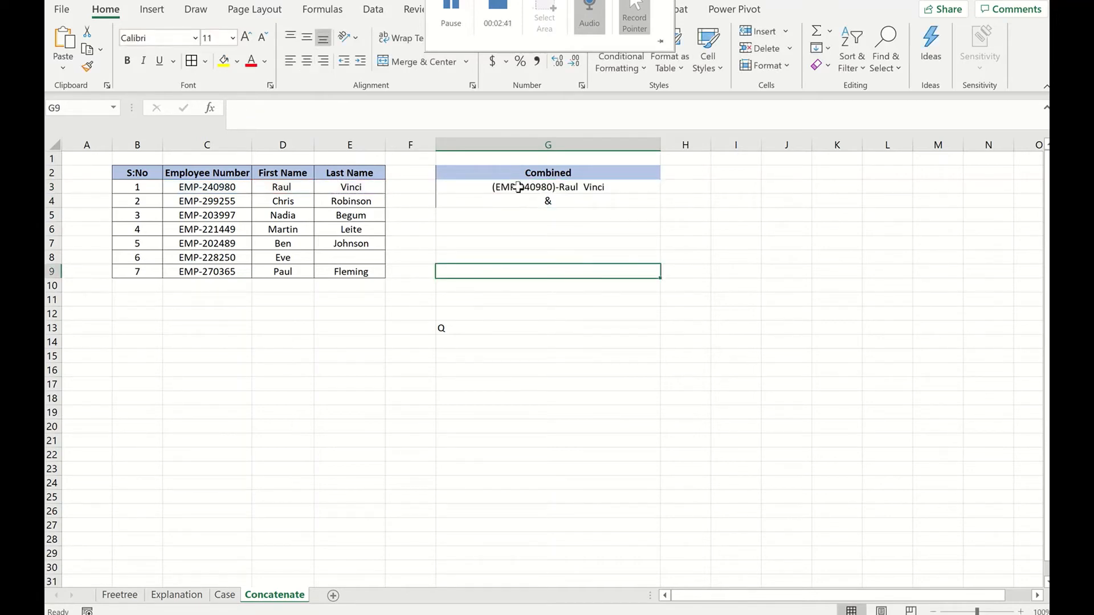
{"action": "left_click", "coordinate": [518, 187]}
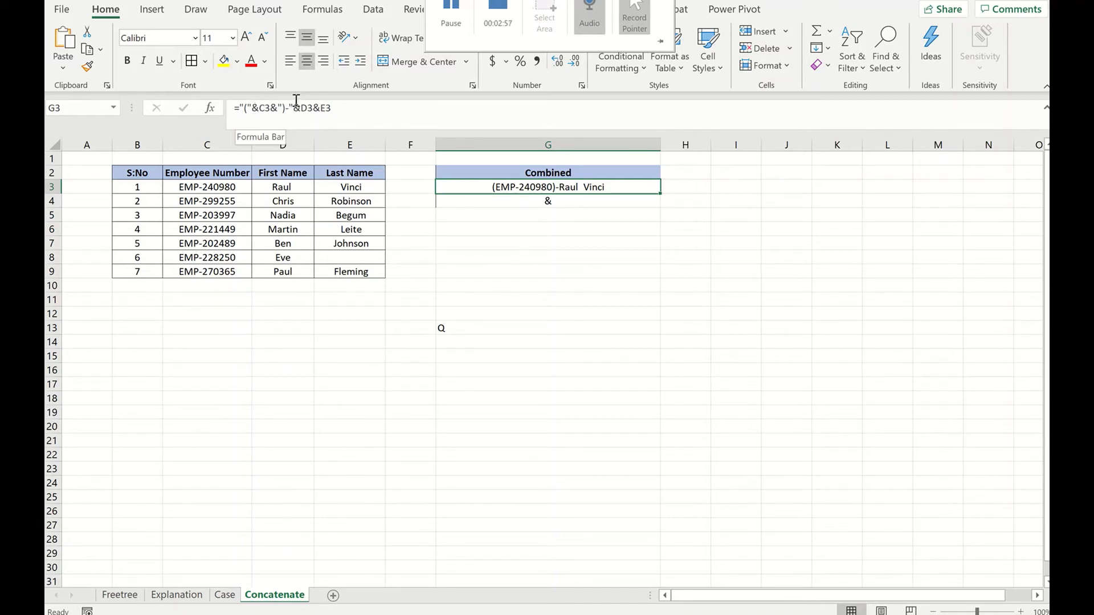
{"action": "left_click", "coordinate": [238, 107]}
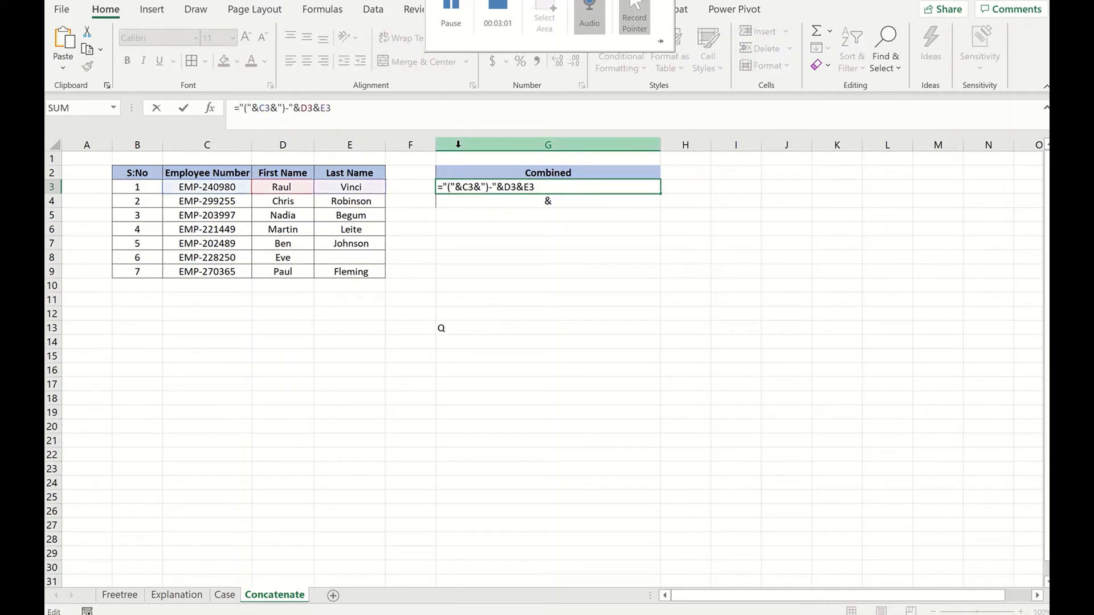
{"action": "type", "text": "conc"}
{"action": "key", "text": "Down"}
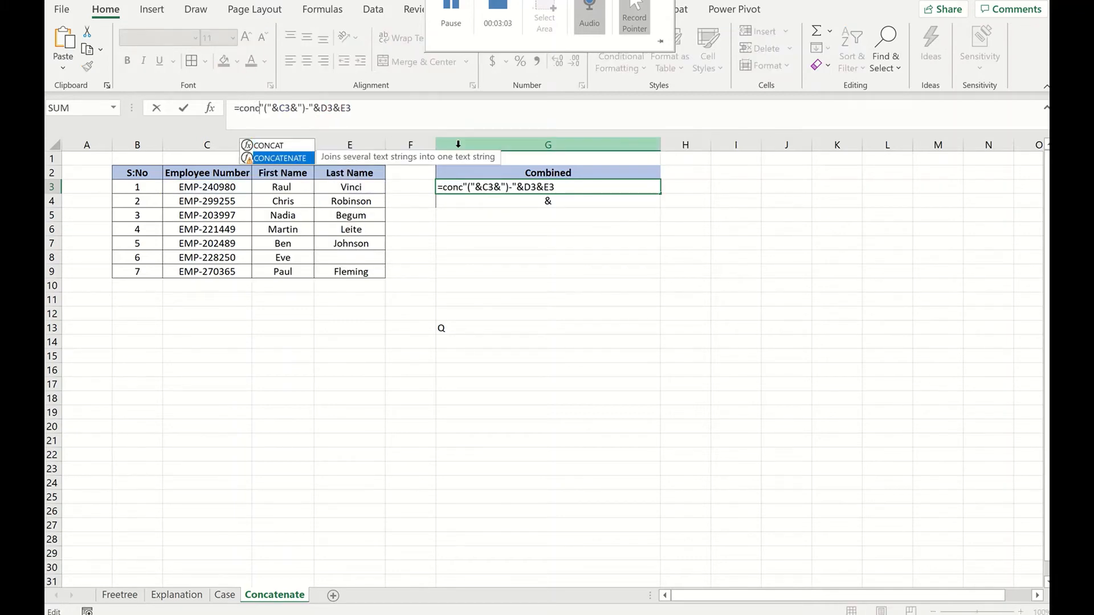
{"action": "key", "text": "Tab"}
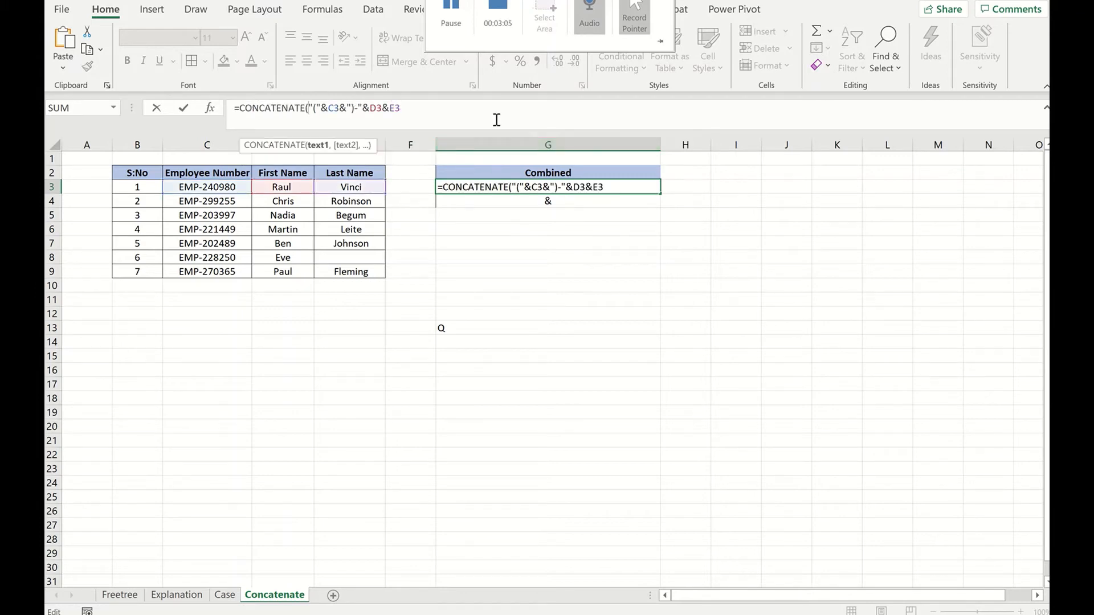
Step: Replace the & operators before and after C3 in the G3 formula with commas
{"action": "left_click", "coordinate": [308, 108]}
{"action": "left_click", "coordinate": [329, 108]}
{"action": "key", "text": "BackSpace"}
{"action": "type", "text": ","}
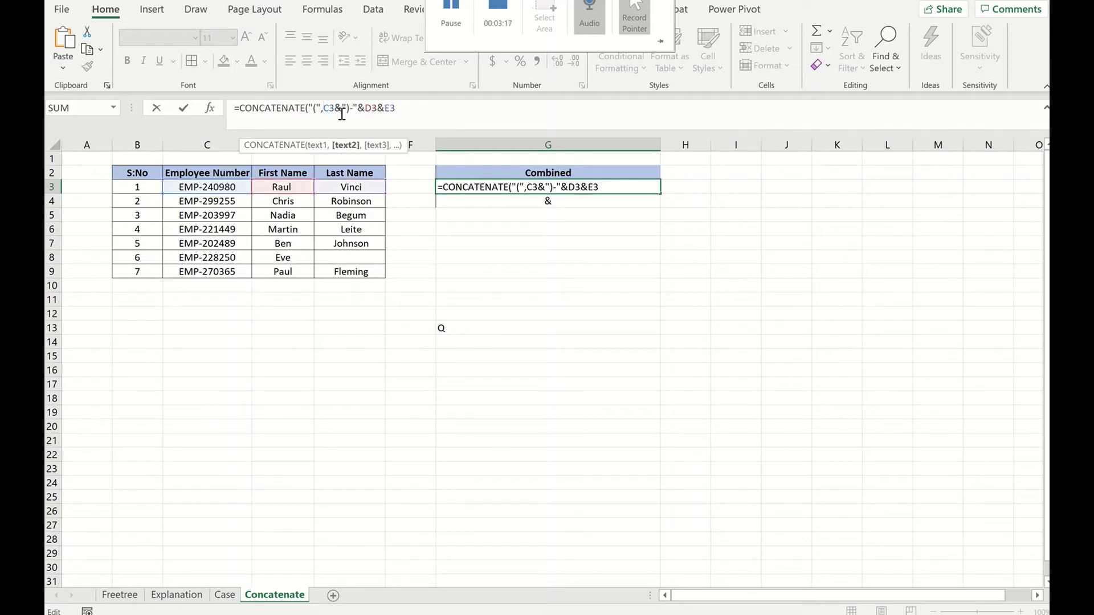
{"action": "left_click", "coordinate": [336, 110]}
{"action": "key", "text": "BackSpace"}
{"action": "type", "text": ","}
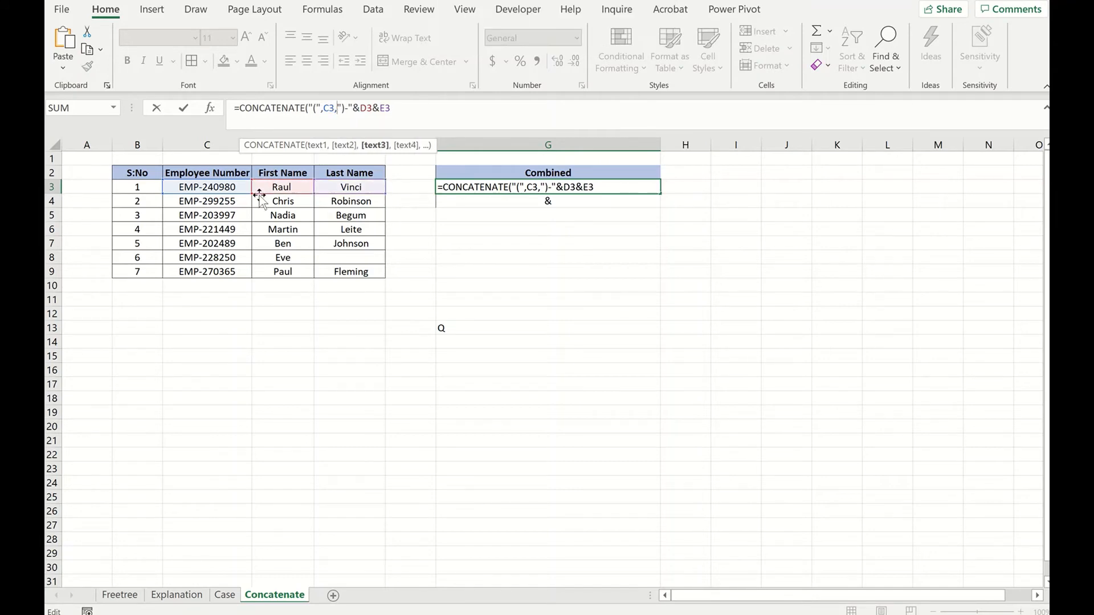
Step: Replace the & operators before and after D3 with commas and commit the CONCATENATE formula in G3
{"action": "left_click", "coordinate": [353, 108]}
{"action": "key", "text": "Delete"}
{"action": "type", "text": ","}
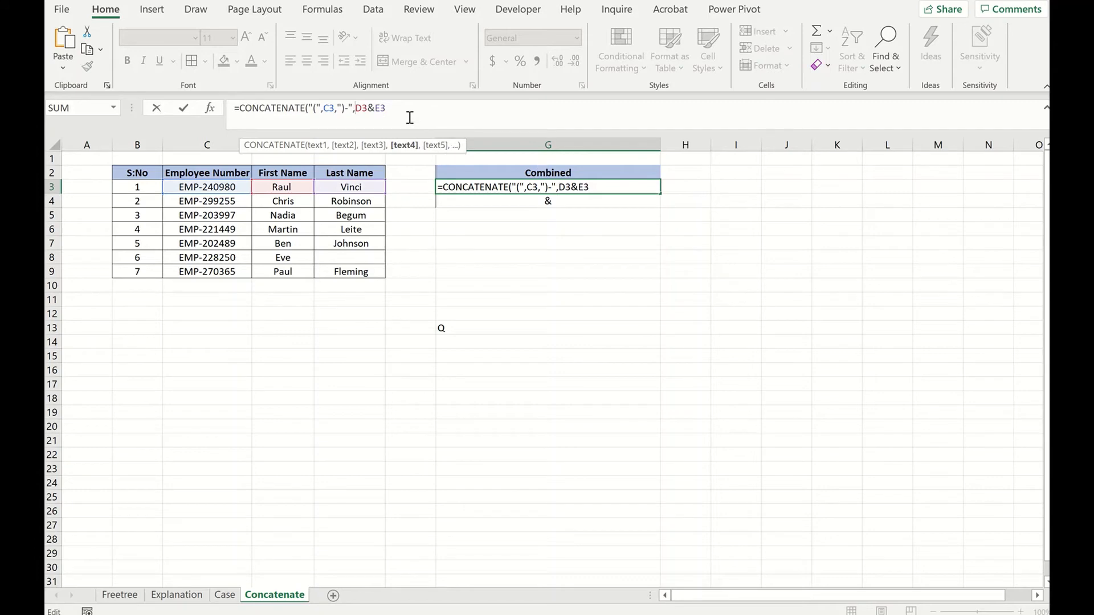
{"action": "left_click", "coordinate": [373, 108]}
{"action": "key", "text": "Delete"}
{"action": "type", "text": ","}
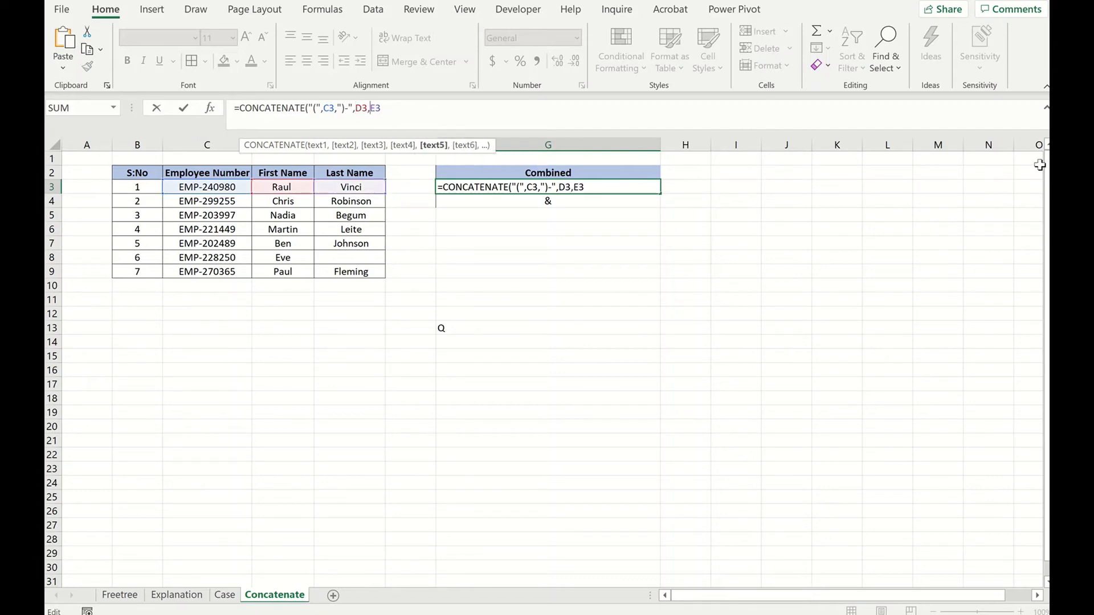
{"action": "key", "text": "ctrl+Return"}
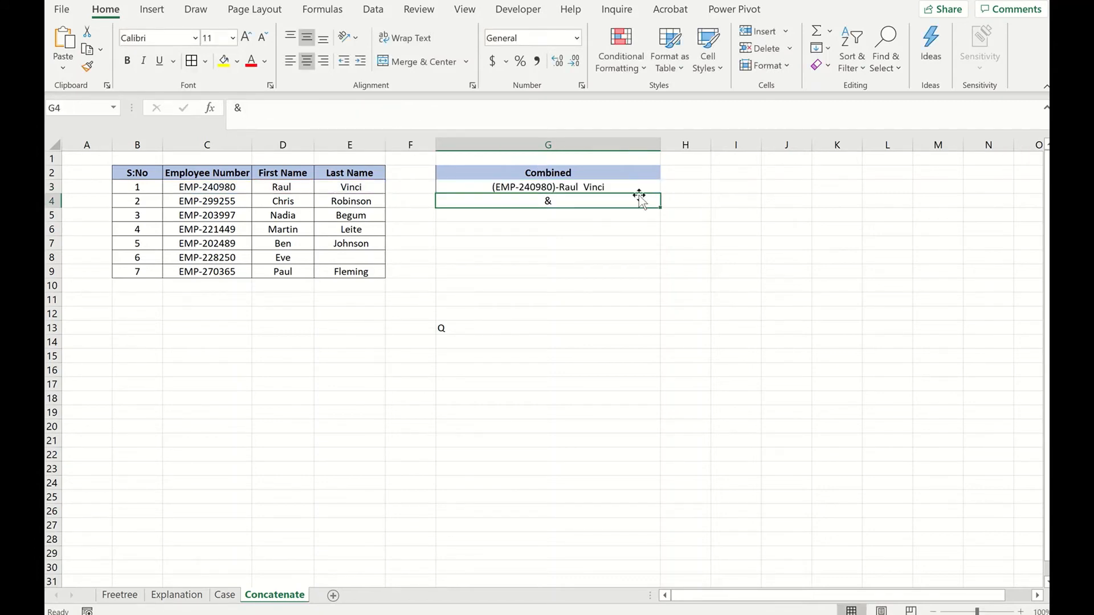
Step: Copy the CONCATENATE formula from G3 down the Combined column through G9
{"action": "key", "text": "ctrl+c"}
{"action": "left_click_drag", "start_coordinate": [483, 201], "coordinate": [463, 271]}
{"action": "key", "text": "ctrl+v"}
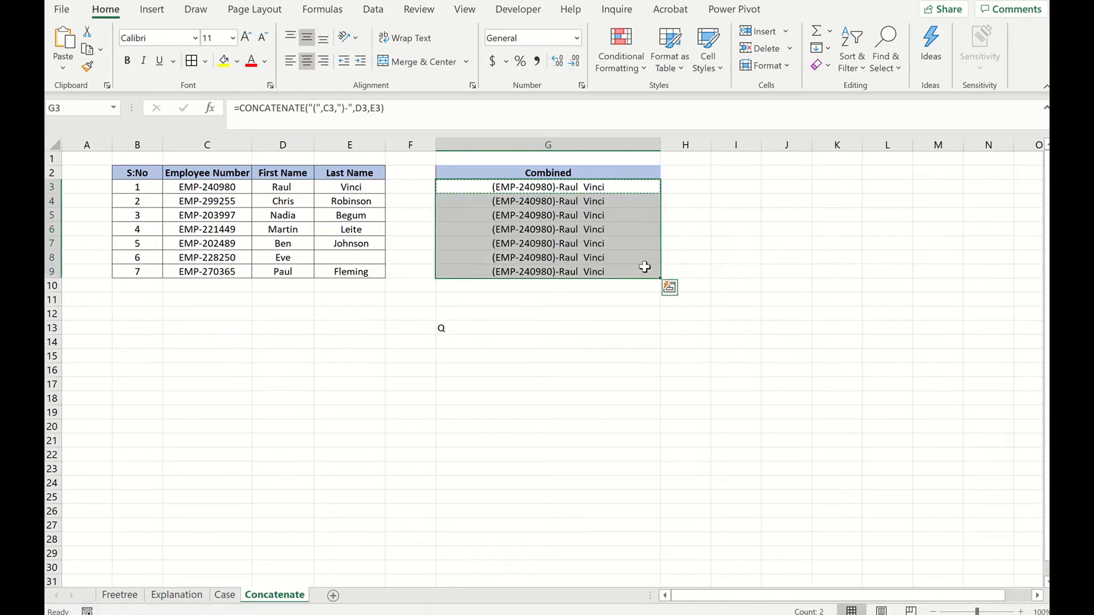
{"action": "left_click", "coordinate": [772, 225]}
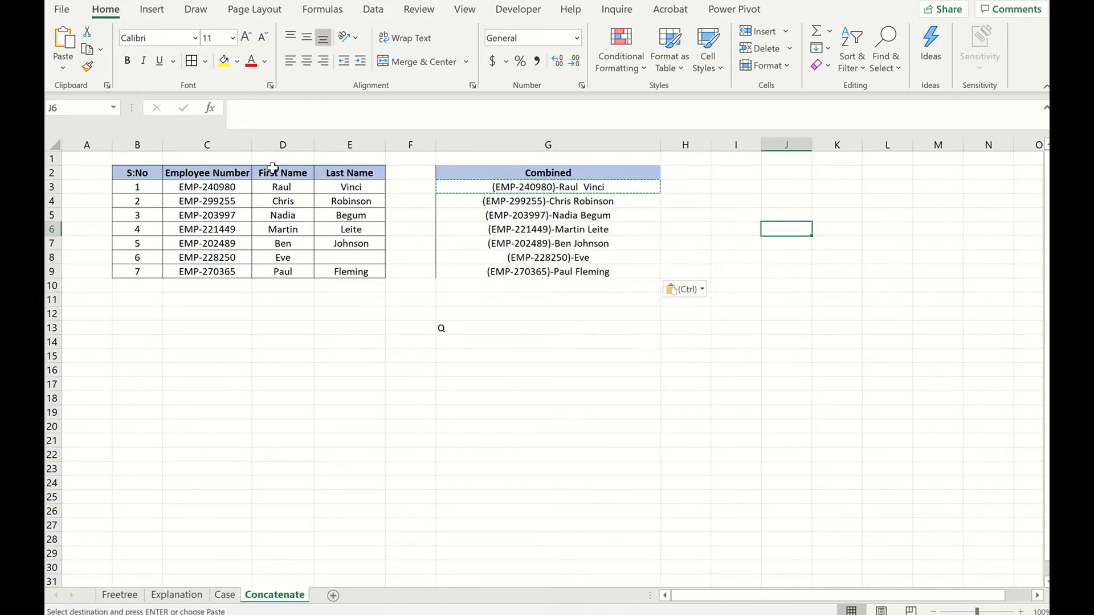
Step: Insert a new column before Employee Number and give it the header "Joining Date"
{"action": "left_click", "coordinate": [206, 145]}
{"action": "right_click", "coordinate": [239, 146]}
{"action": "left_click", "coordinate": [268, 271]}
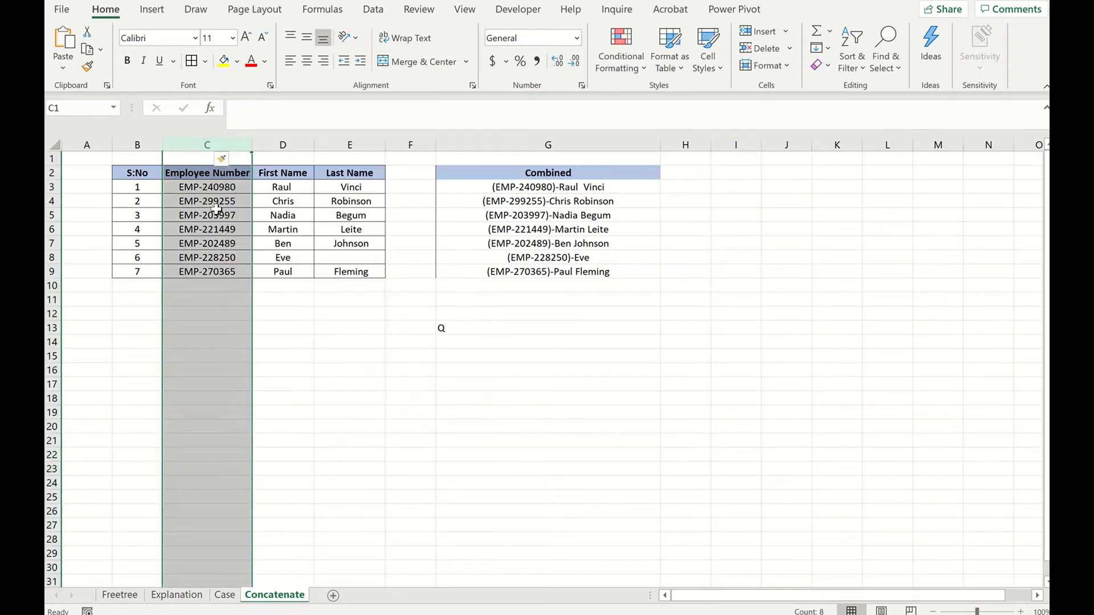
{"action": "left_click", "coordinate": [201, 188]}
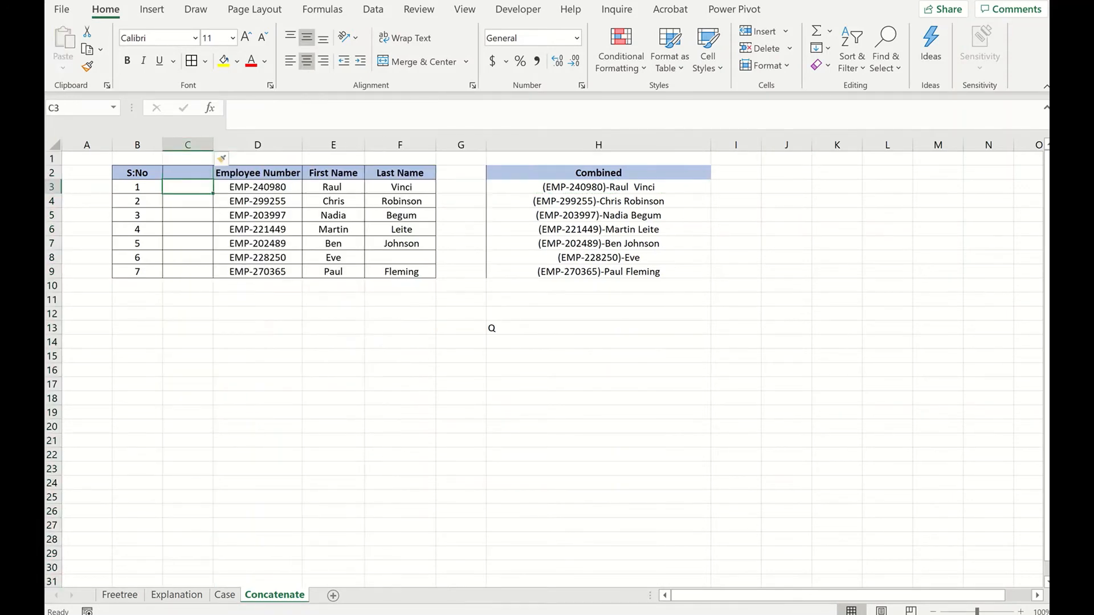
{"action": "left_click", "coordinate": [188, 173]}
{"action": "type", "text": "Joining Date"}
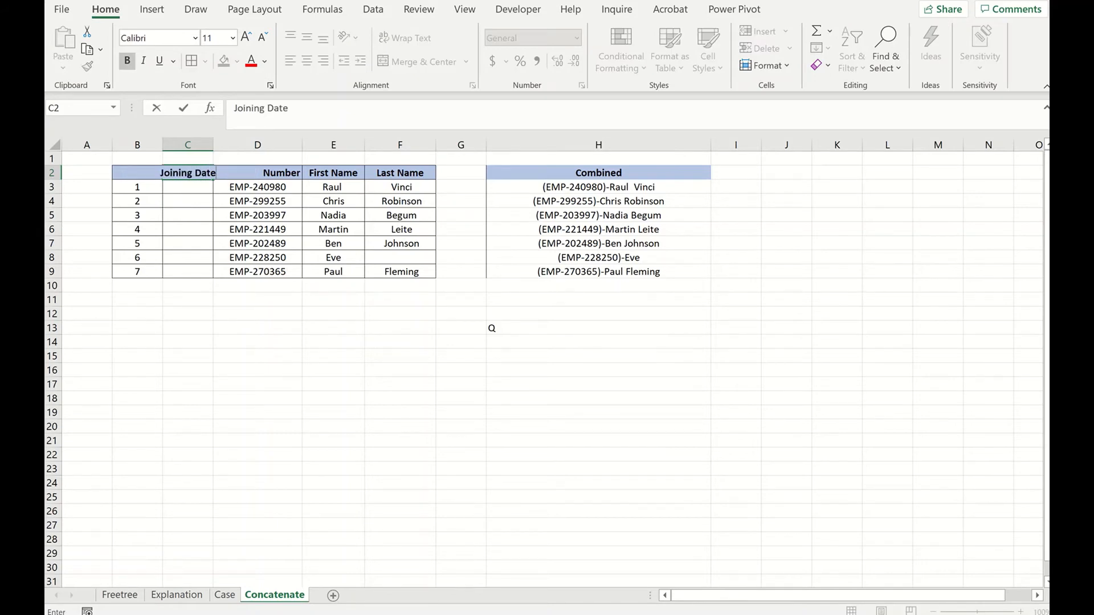
{"action": "key", "text": "Return"}
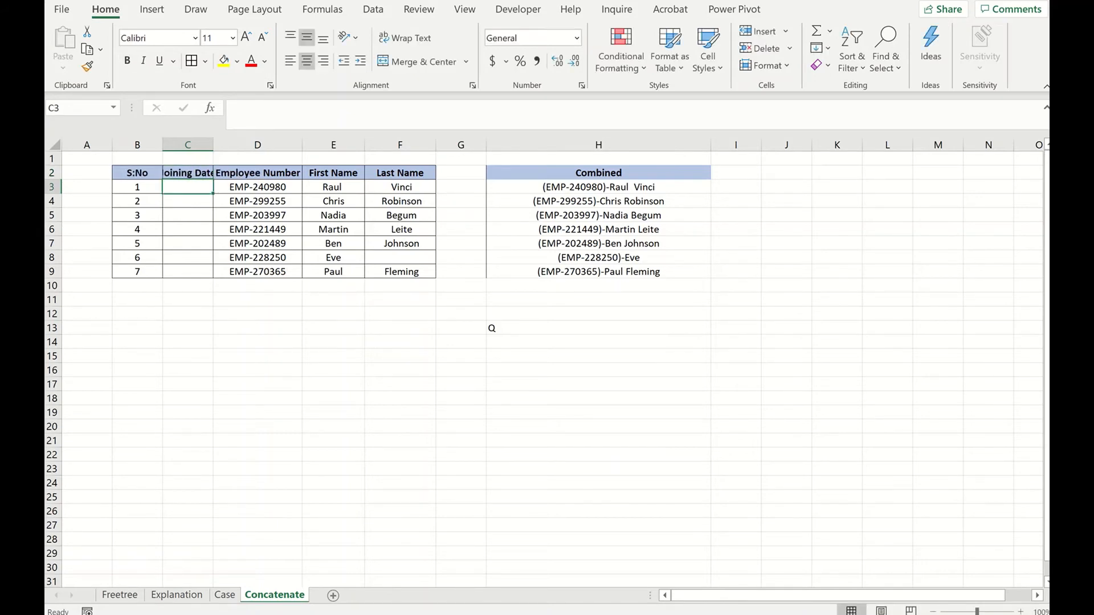
Step: Enter 14 July in C3 and a formula in C4 that adds 3 days to C3
{"action": "type", "text": "14 July"}
{"action": "key", "text": "Return"}
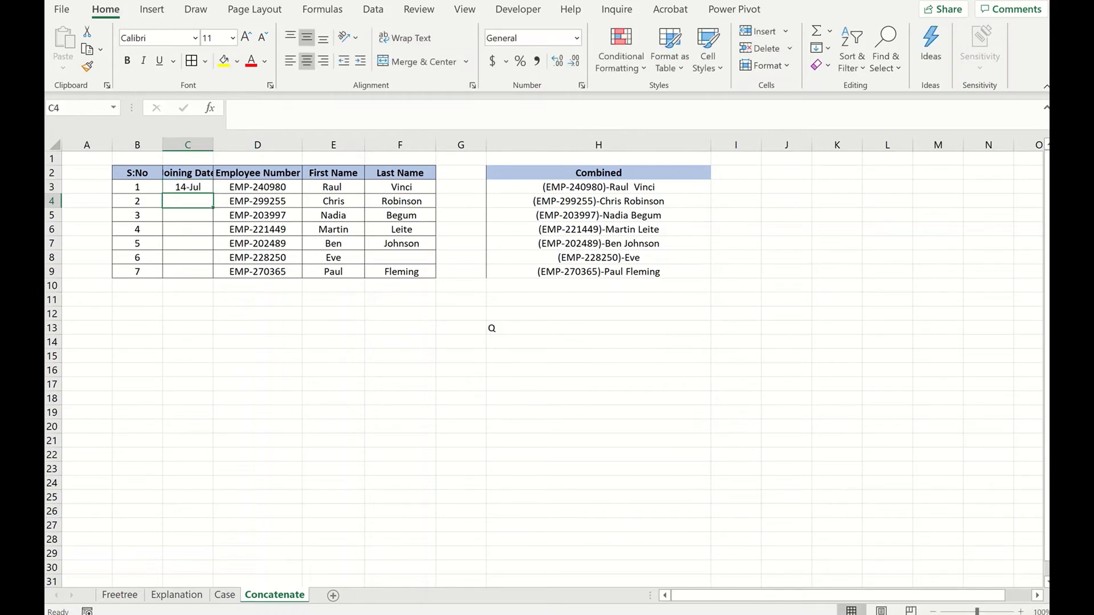
{"action": "type", "text": "="}
{"action": "key", "text": "Up"}
{"action": "type", "text": "3"}
{"action": "key", "text": "Return"}
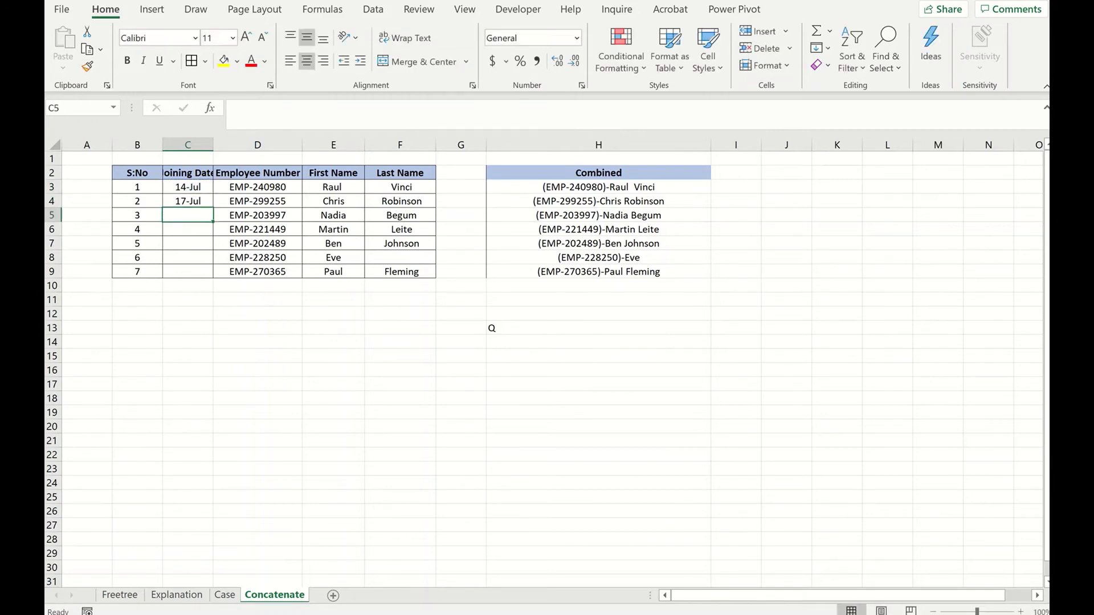
Step: Fill the C4 date formula down to C9 and autofit the Joining Date column's width
{"action": "left_click", "coordinate": [191, 202]}
{"action": "left_click_drag", "start_coordinate": [217, 212], "coordinate": [200, 276]}
{"action": "left_click", "coordinate": [228, 299]}
{"action": "left_click", "coordinate": [197, 187]}
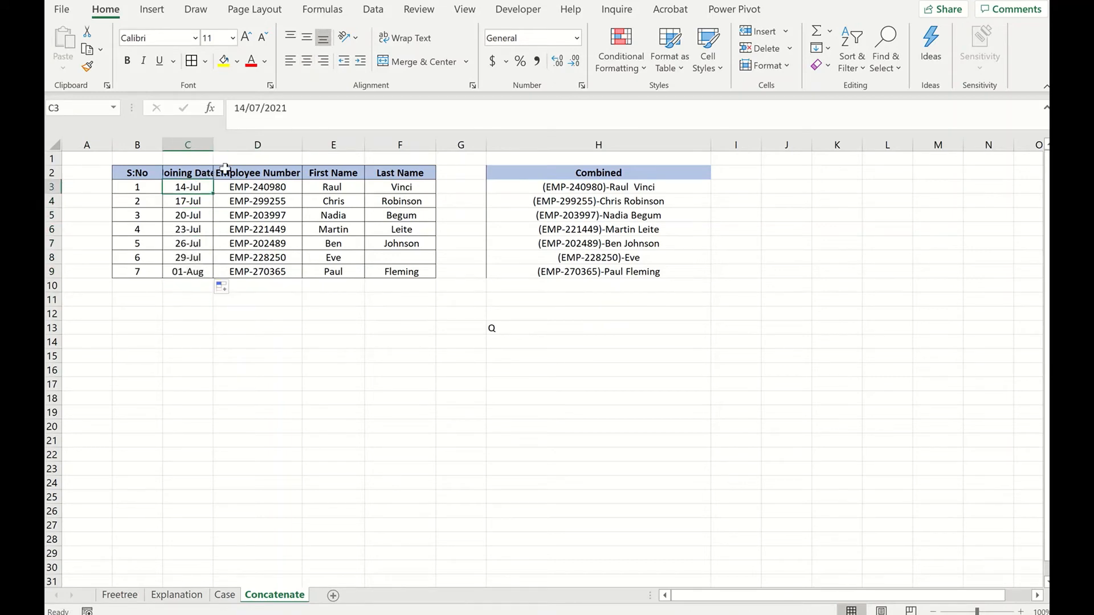
{"action": "double_click", "coordinate": [213, 144]}
{"action": "left_click", "coordinate": [428, 310]}
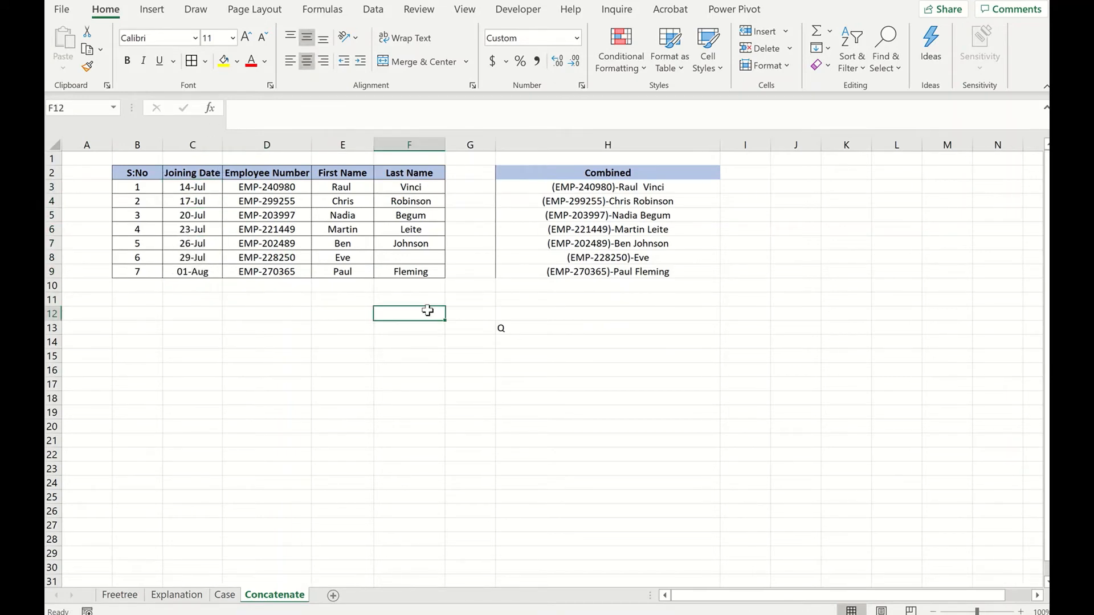
Step: Replace the employee number reference in the H3 formula with C3 and clear the combined entries below H3
{"action": "left_click", "coordinate": [567, 189]}
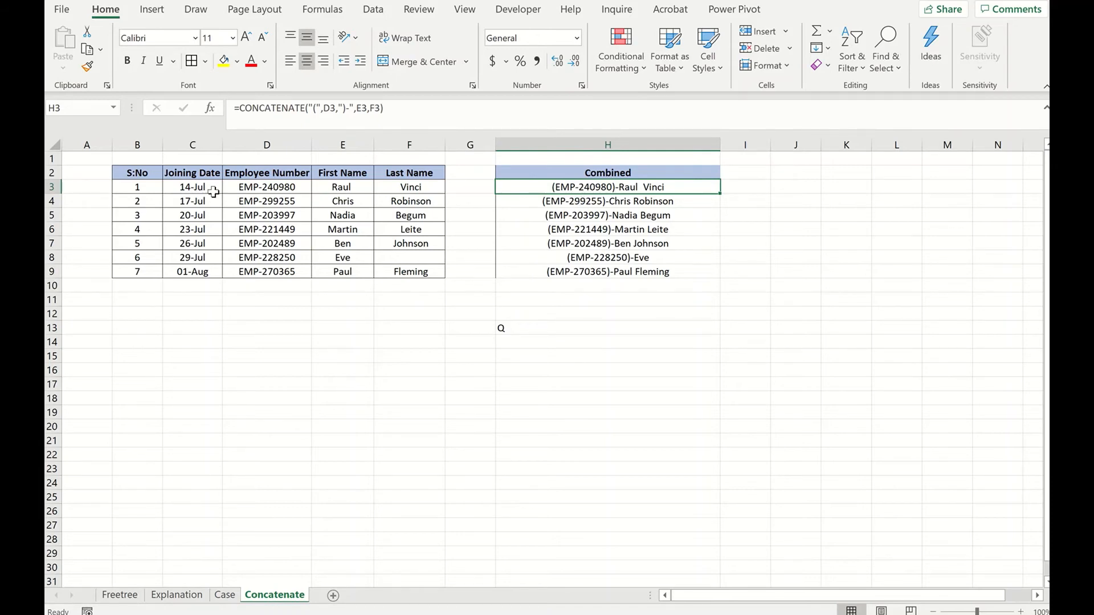
{"action": "left_click", "coordinate": [325, 113]}
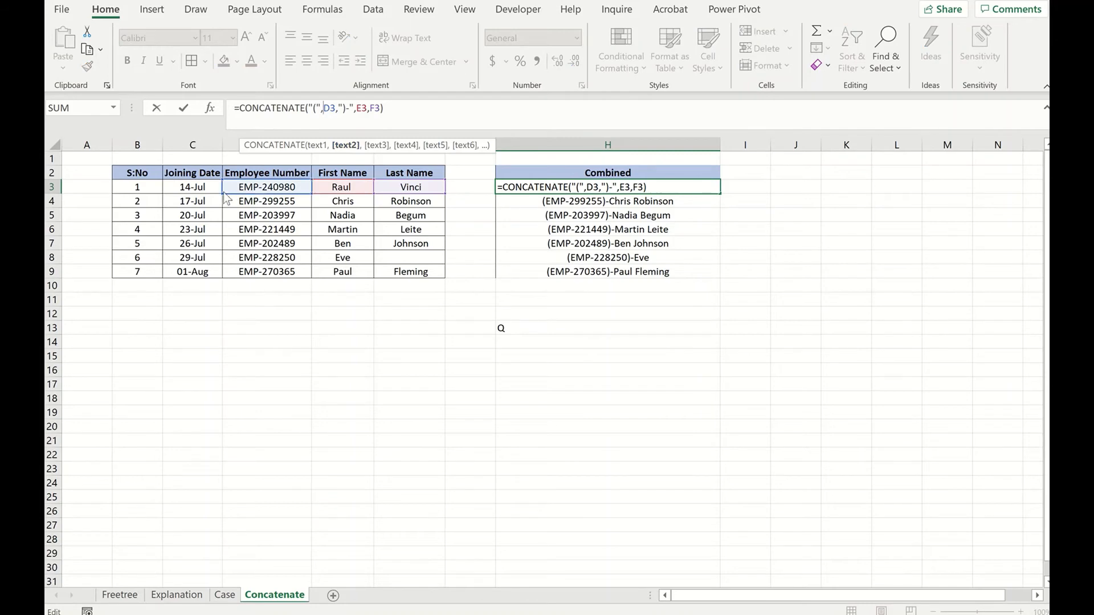
{"action": "left_click", "coordinate": [199, 189]}
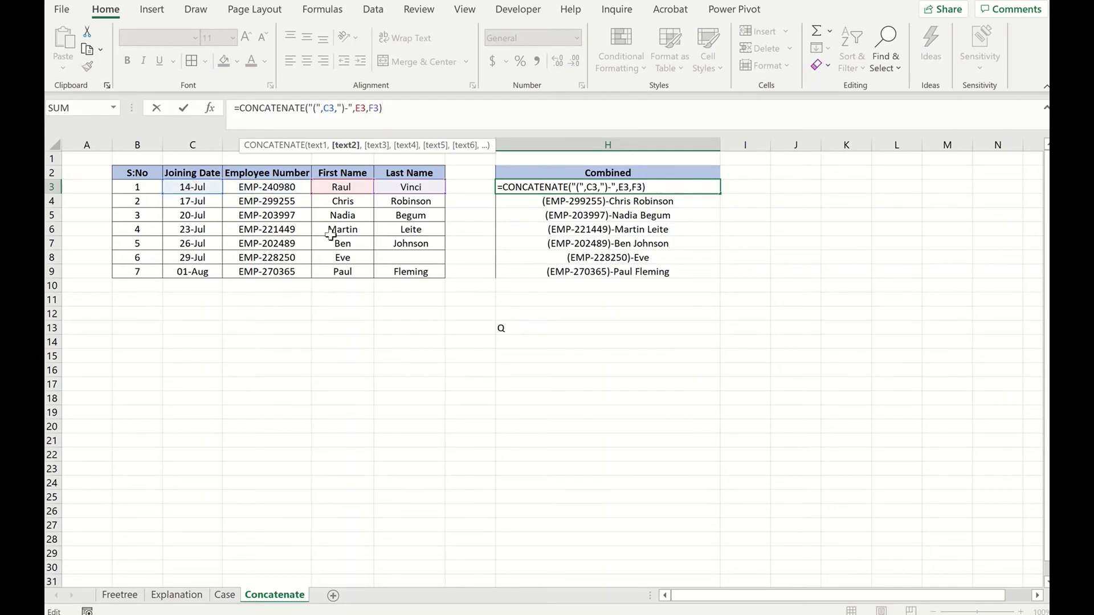
{"action": "key", "text": "Return"}
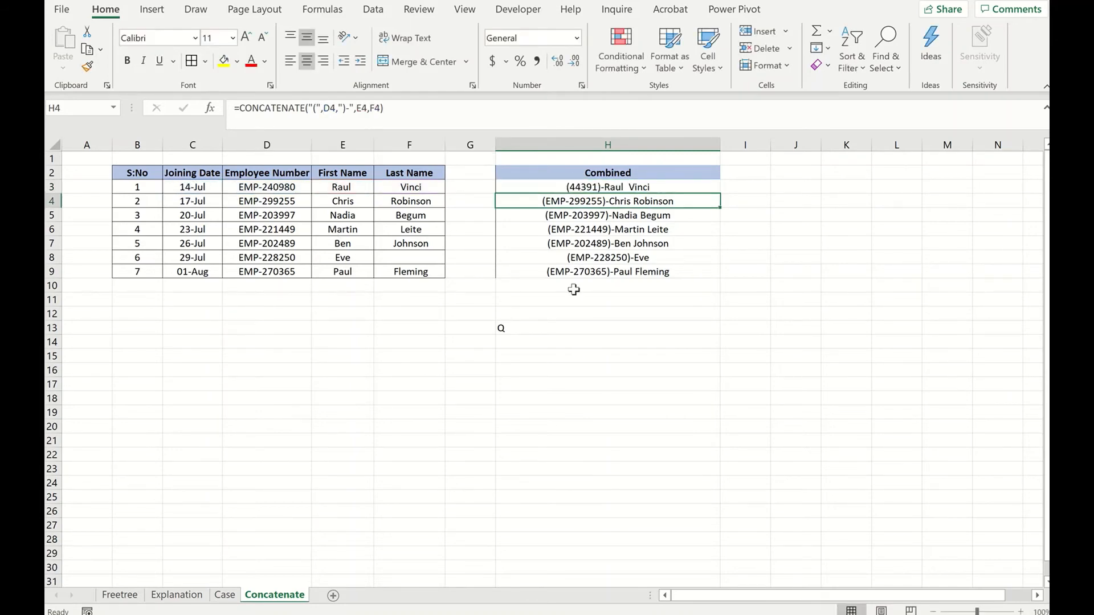
{"action": "left_click", "coordinate": [592, 285], "text": "shift"}
{"action": "key", "text": "Delete"}
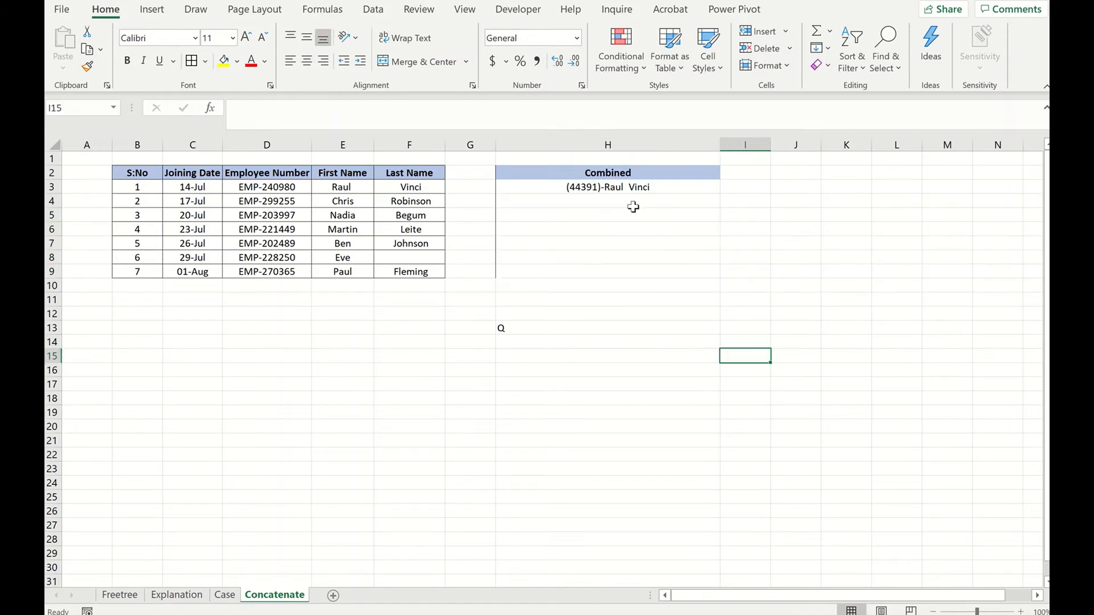
Step: Examine how the H3 formula references the joining date and compare its result with the date in C3
{"action": "left_click", "coordinate": [627, 189]}
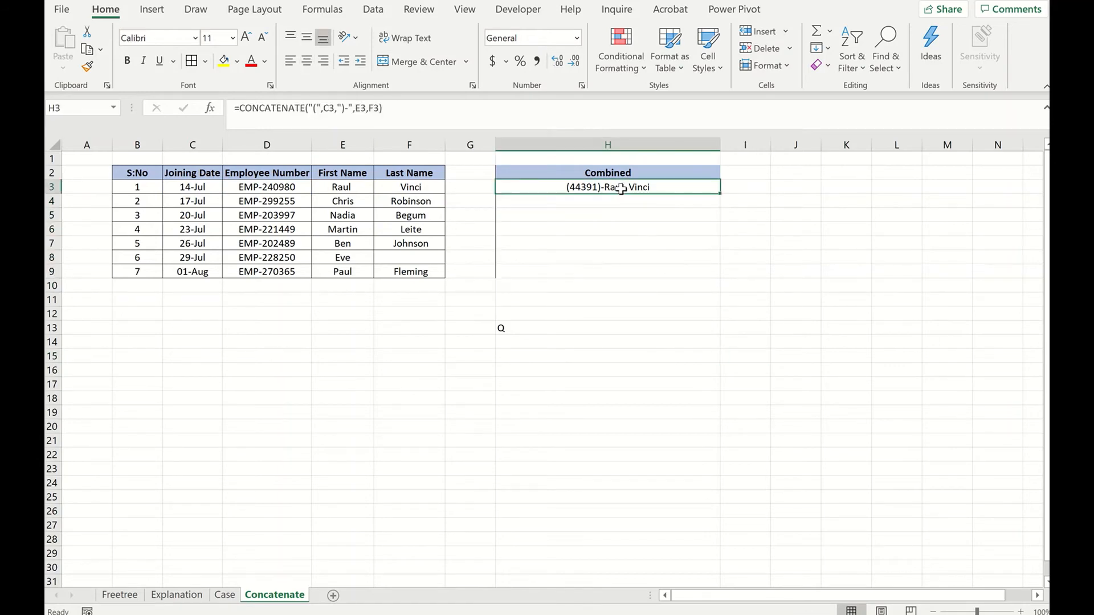
{"action": "left_click", "coordinate": [327, 107]}
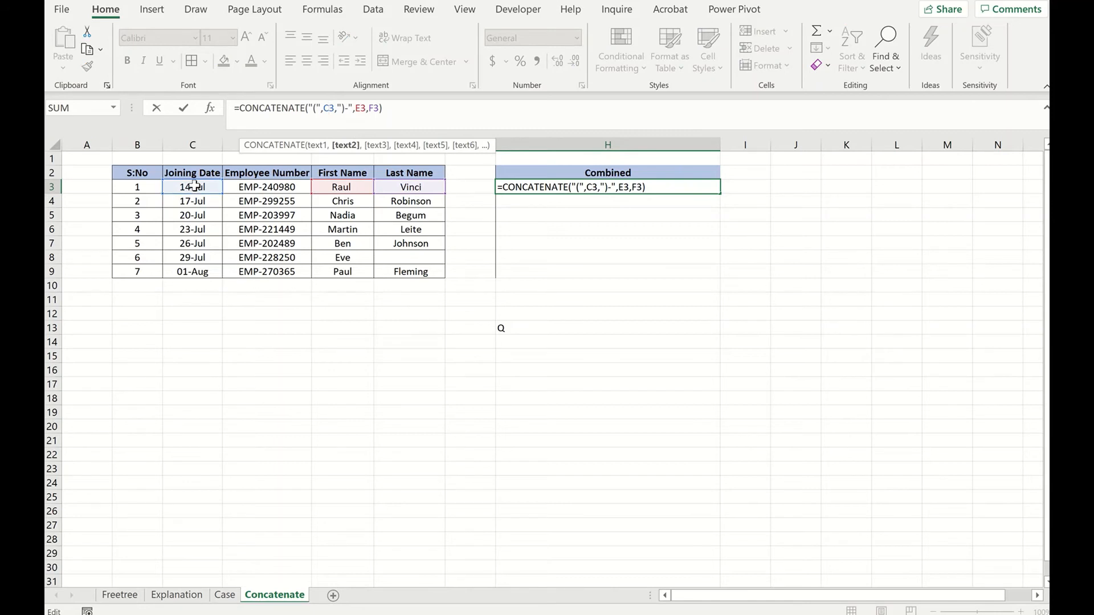
{"action": "key", "text": "ctrl+Return"}
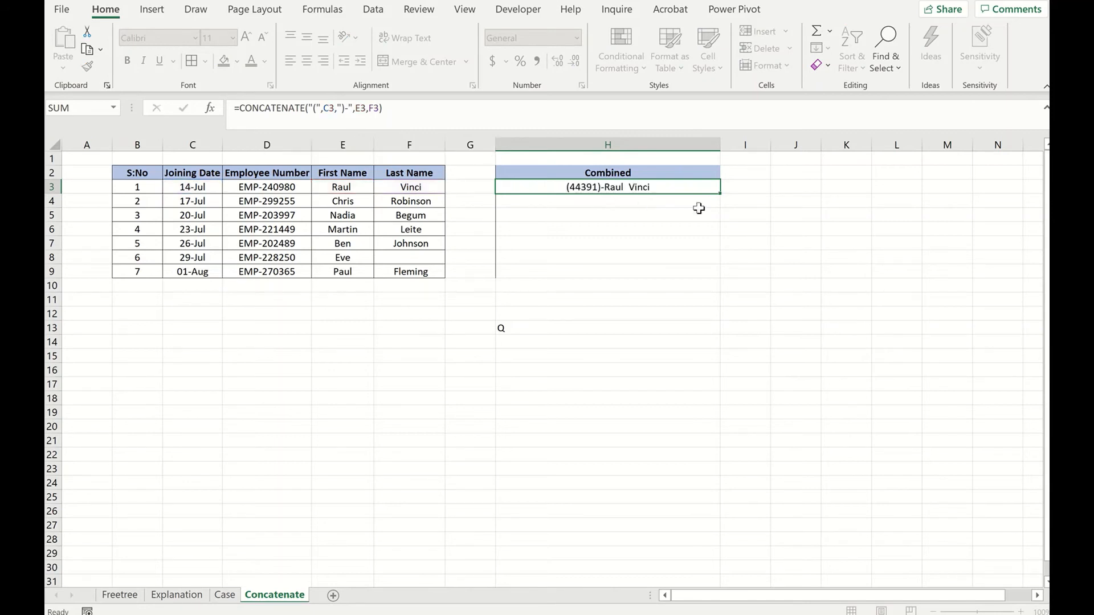
{"action": "left_click", "coordinate": [604, 214]}
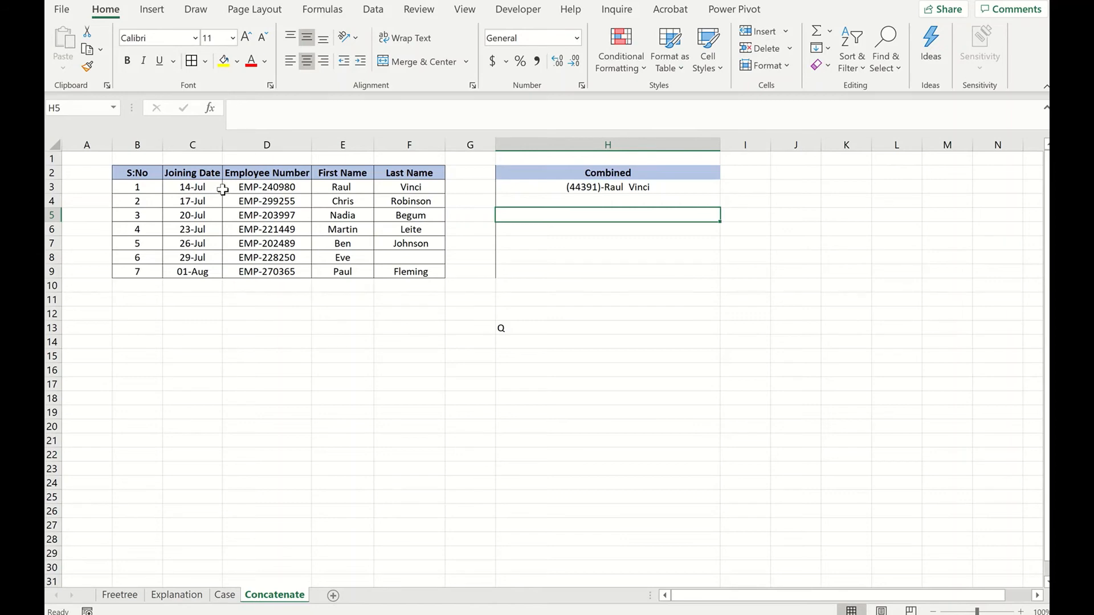
{"action": "left_click", "coordinate": [203, 188]}
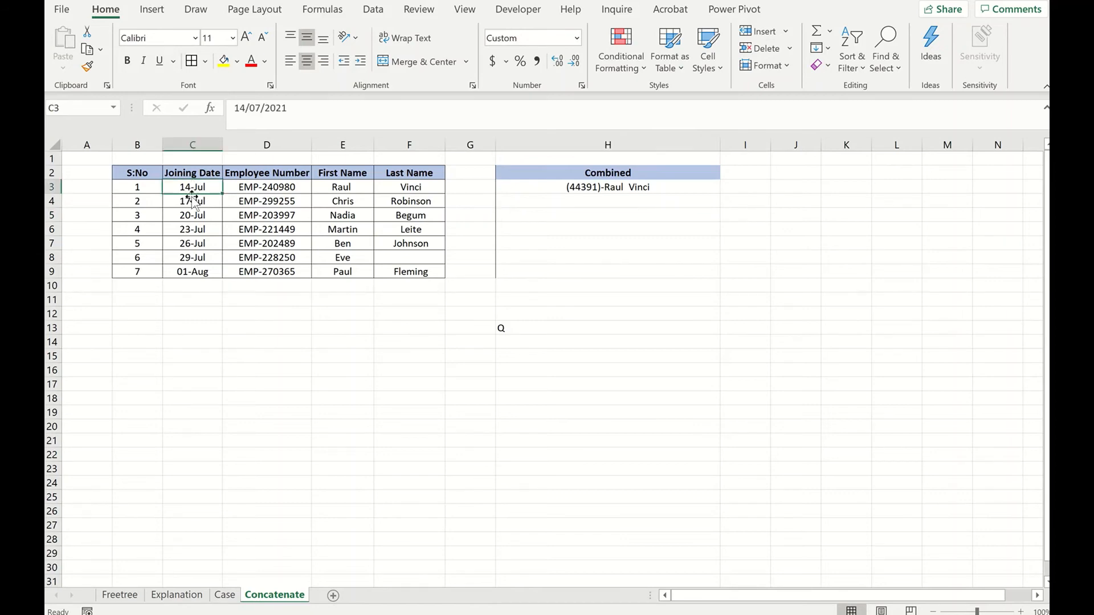
{"action": "left_click", "coordinate": [589, 191]}
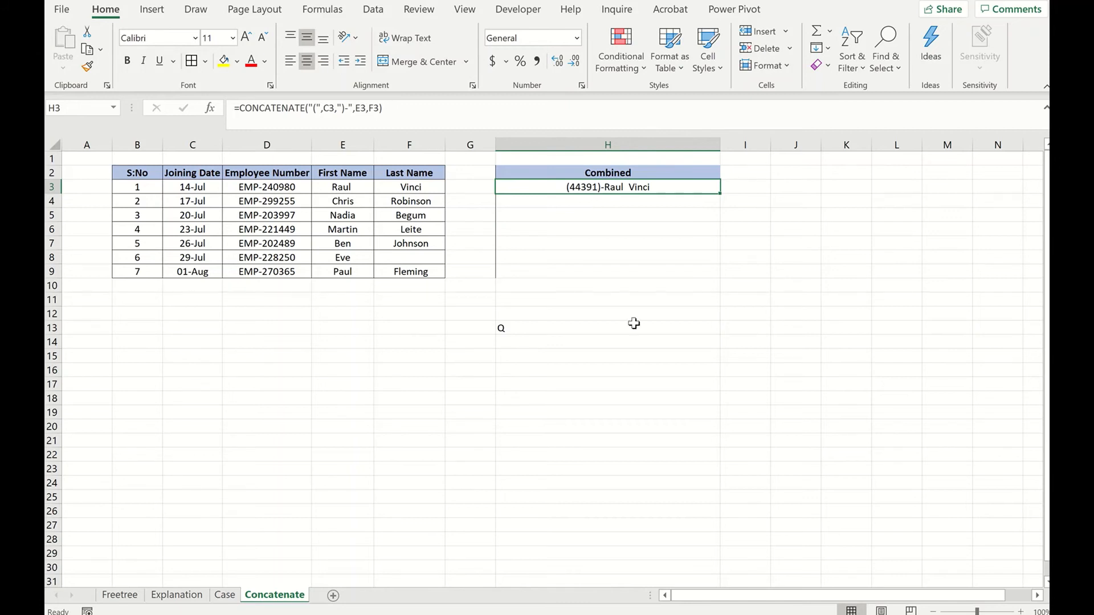
Step: Enter a TEXT formula in H13 that converts the joining date in C3 to the format dd-mmm-yy
{"action": "left_click", "coordinate": [563, 327]}
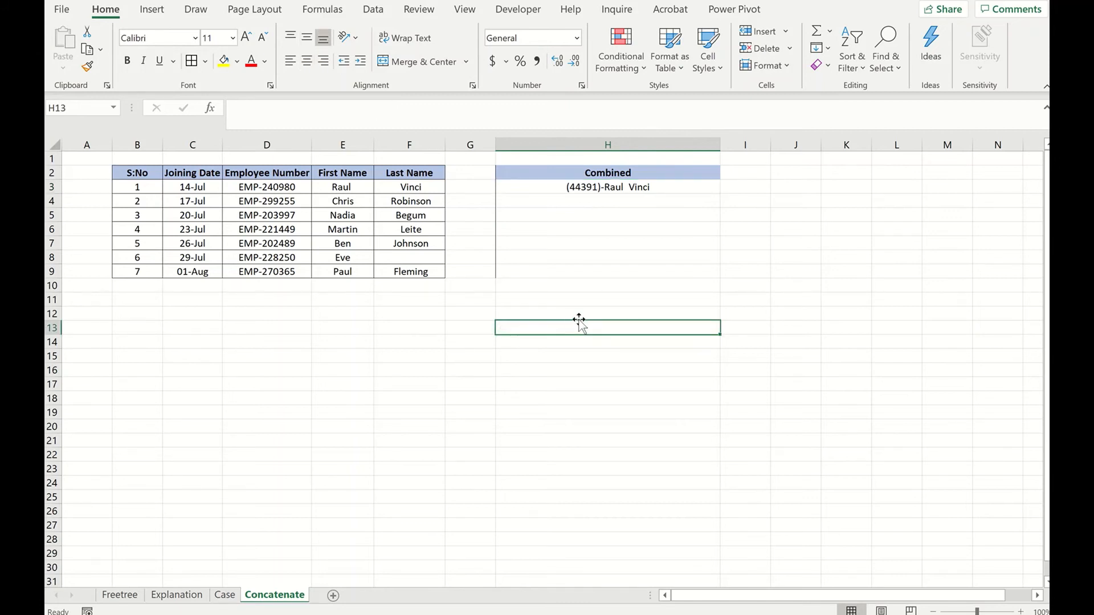
{"action": "type", "text": "=text"}
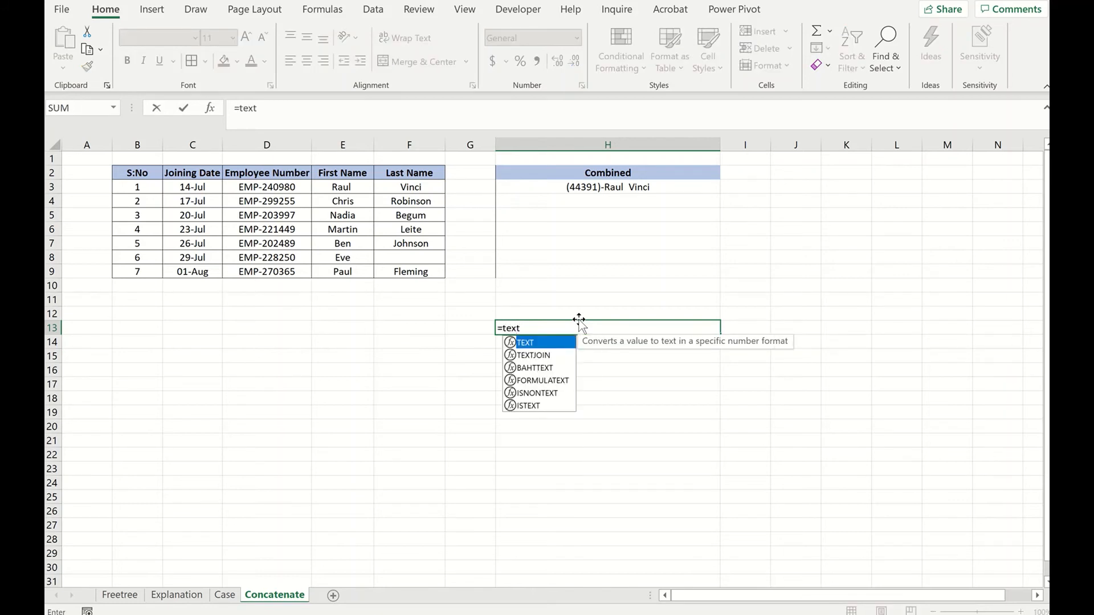
{"action": "key", "text": "Tab"}
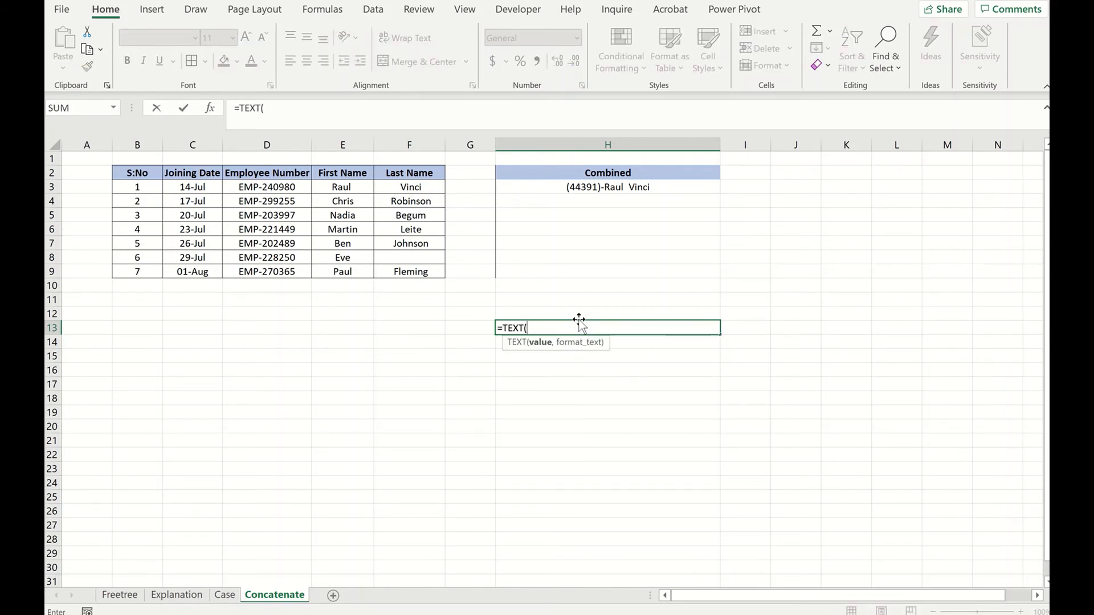
{"action": "left_click", "coordinate": [465, 326]}
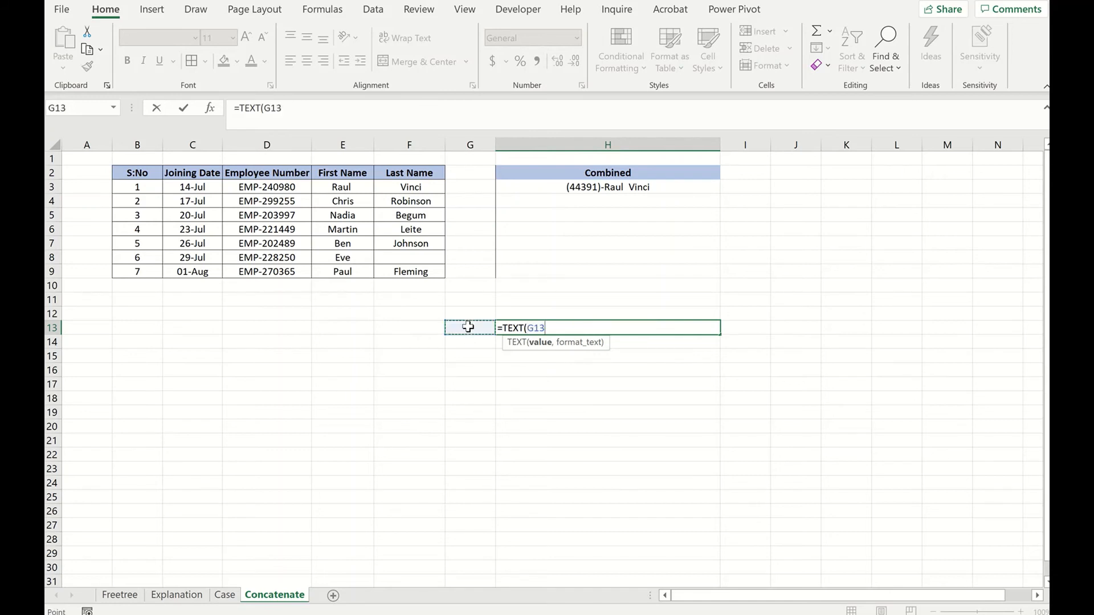
{"action": "left_click", "coordinate": [192, 187]}
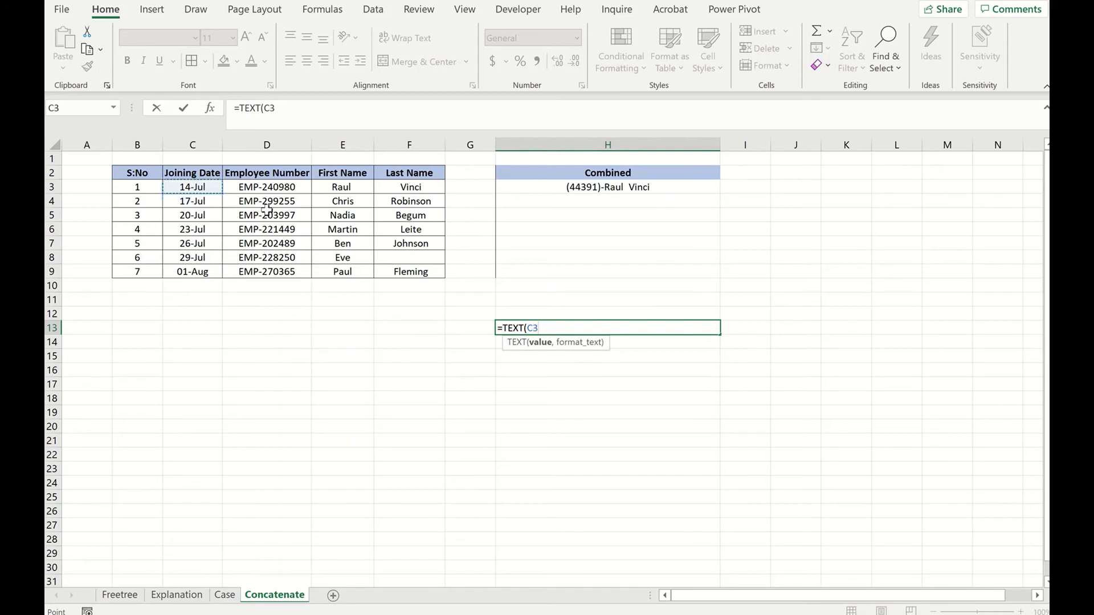
{"action": "type", "text": ",\"dd-"}
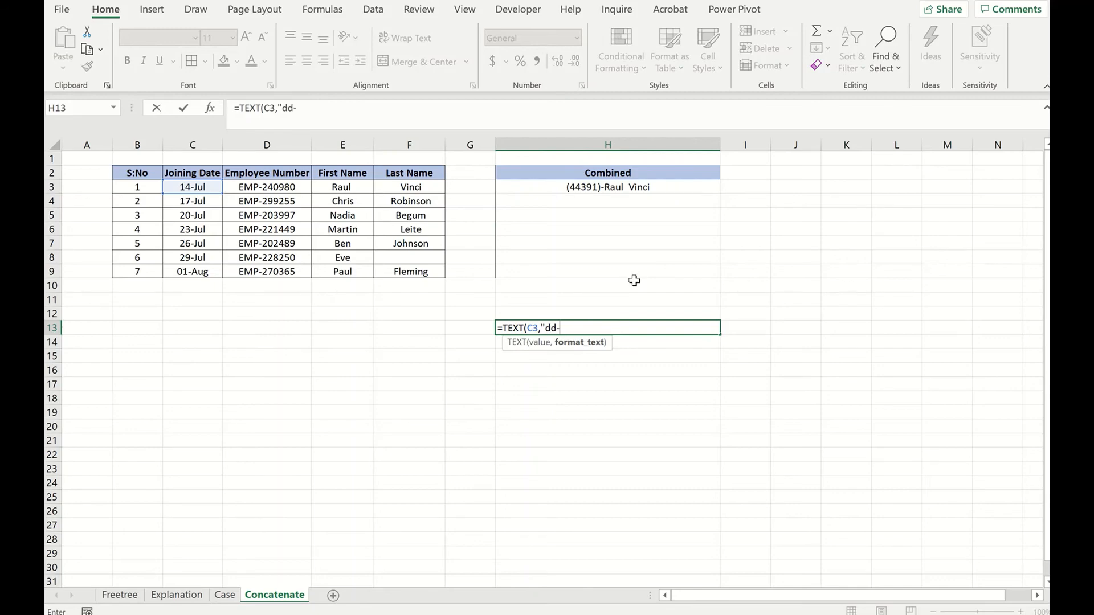
{"action": "type", "text": "mmm-yy\")"}
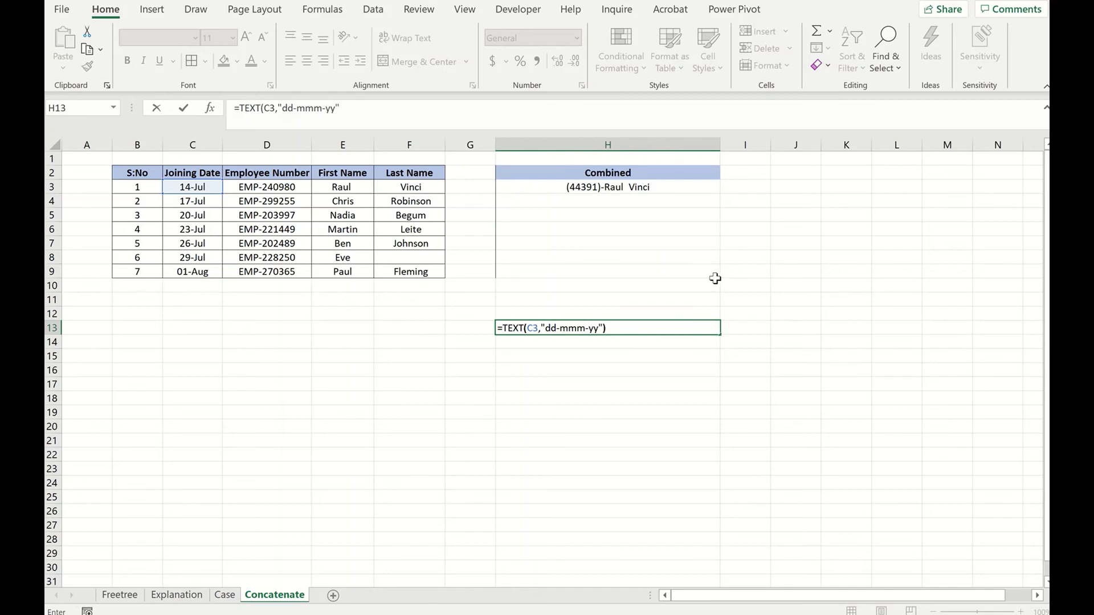
{"action": "key", "text": "Return"}
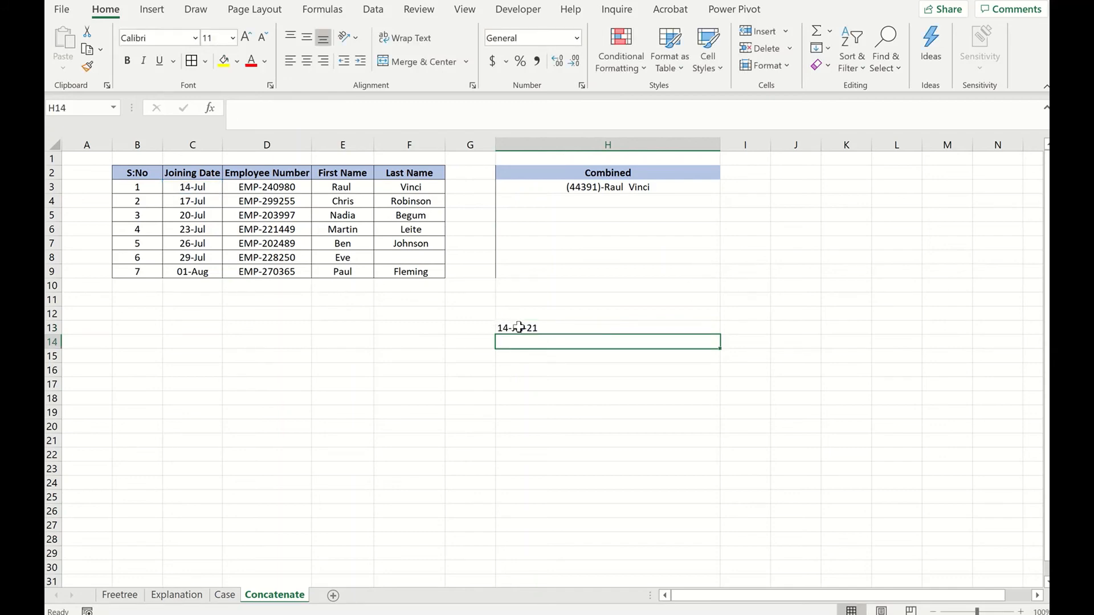
Step: Change the format code in the H13 TEXT formula to dd-mm-yy
{"action": "left_click", "coordinate": [517, 328]}
{"action": "left_click", "coordinate": [313, 108]}
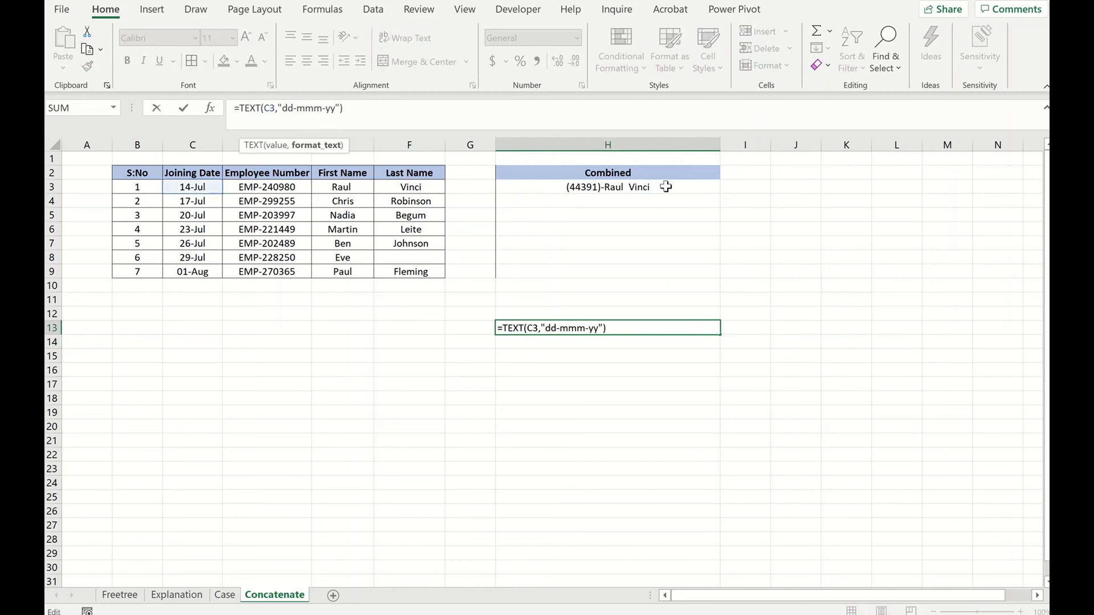
{"action": "key", "text": "BackSpace"}
{"action": "key", "text": "Return"}
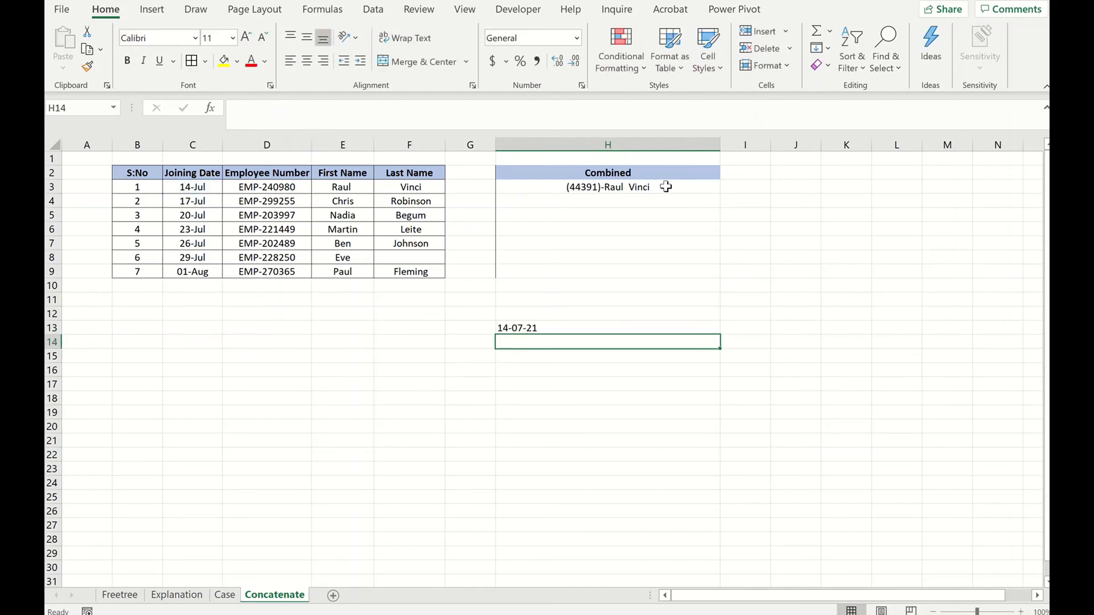
Step: Change the H13 TEXT formula's format code to dd-mm-yyyy and review the resulting formula
{"action": "left_click", "coordinate": [516, 330]}
{"action": "left_click", "coordinate": [324, 114]}
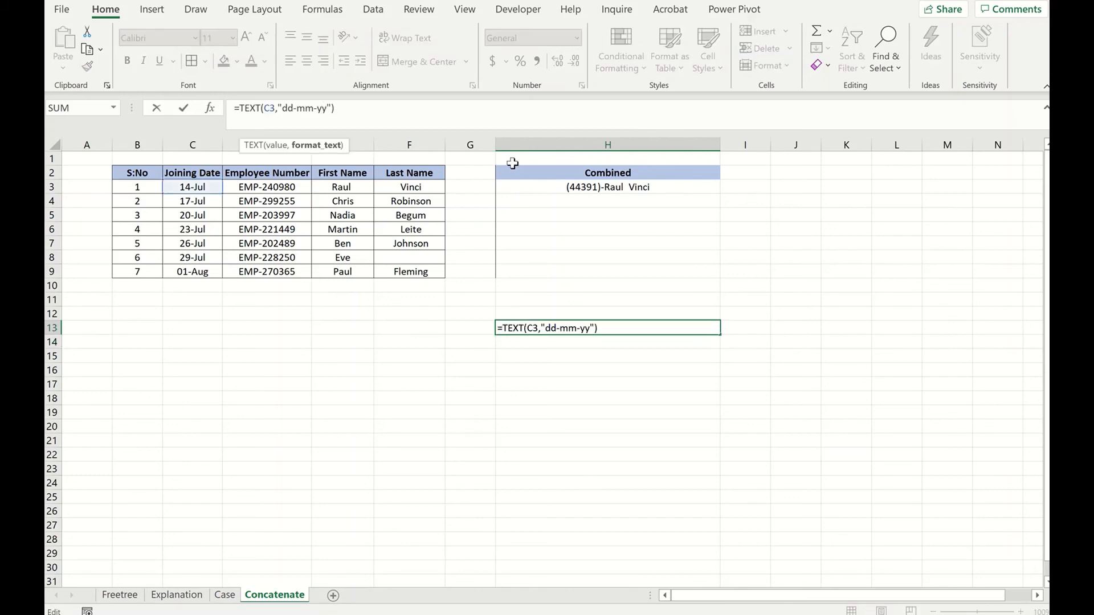
{"action": "type", "text": "yy"}
{"action": "key", "text": "Return"}
{"action": "left_click", "coordinate": [604, 425]}
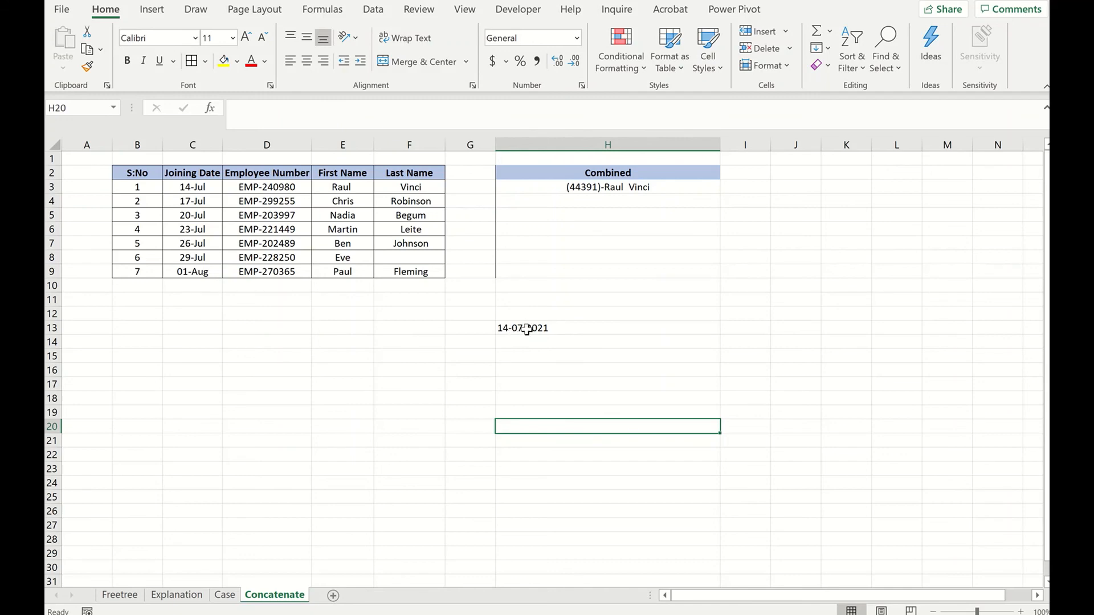
{"action": "left_click", "coordinate": [525, 329]}
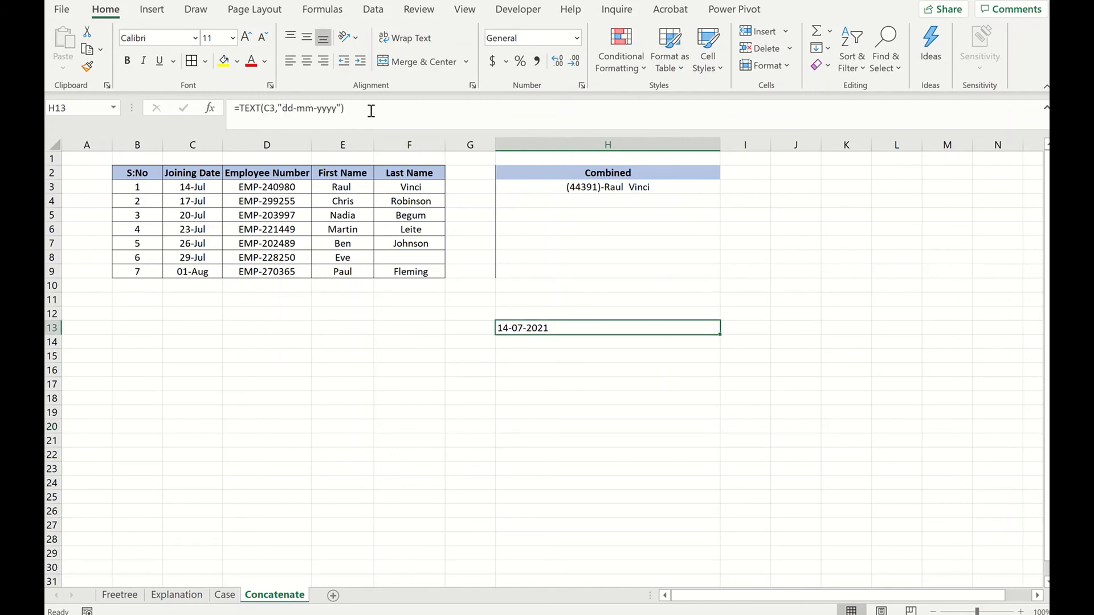
Step: Wrap the C3 reference in the H3 CONCATENATE formula in a TEXT function with the format "dd-mmm-yy"
{"action": "left_click", "coordinate": [576, 187]}
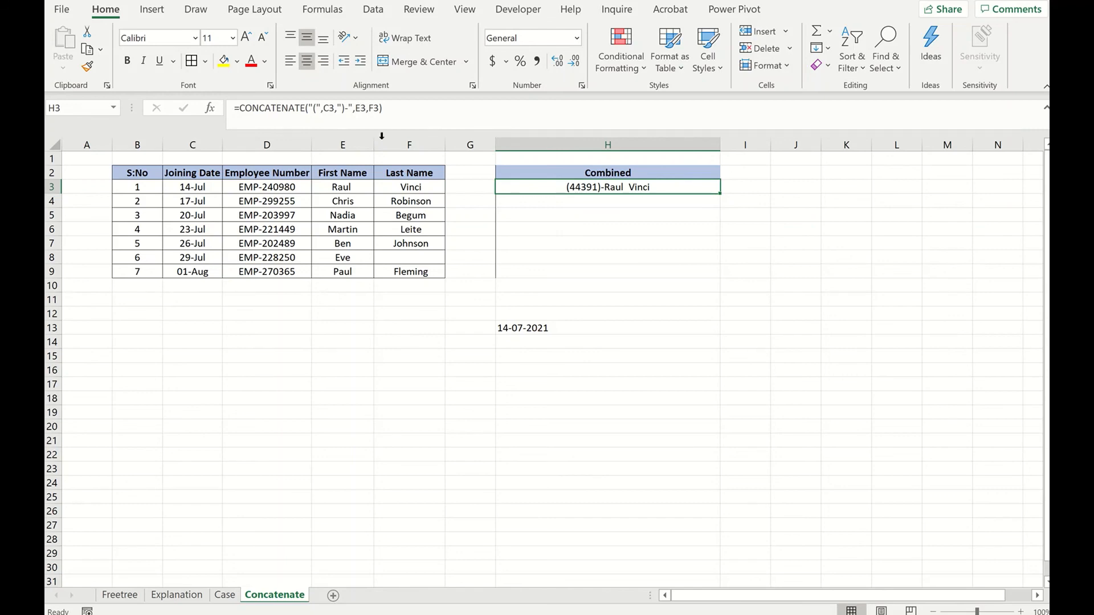
{"action": "left_click", "coordinate": [322, 110]}
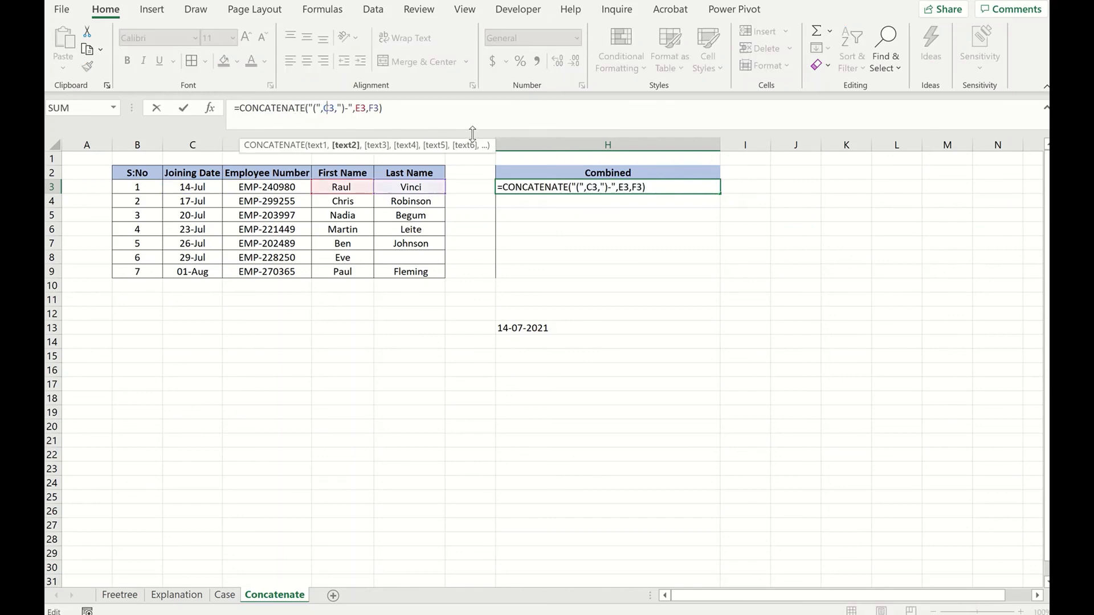
{"action": "type", "text": "TEXT("}
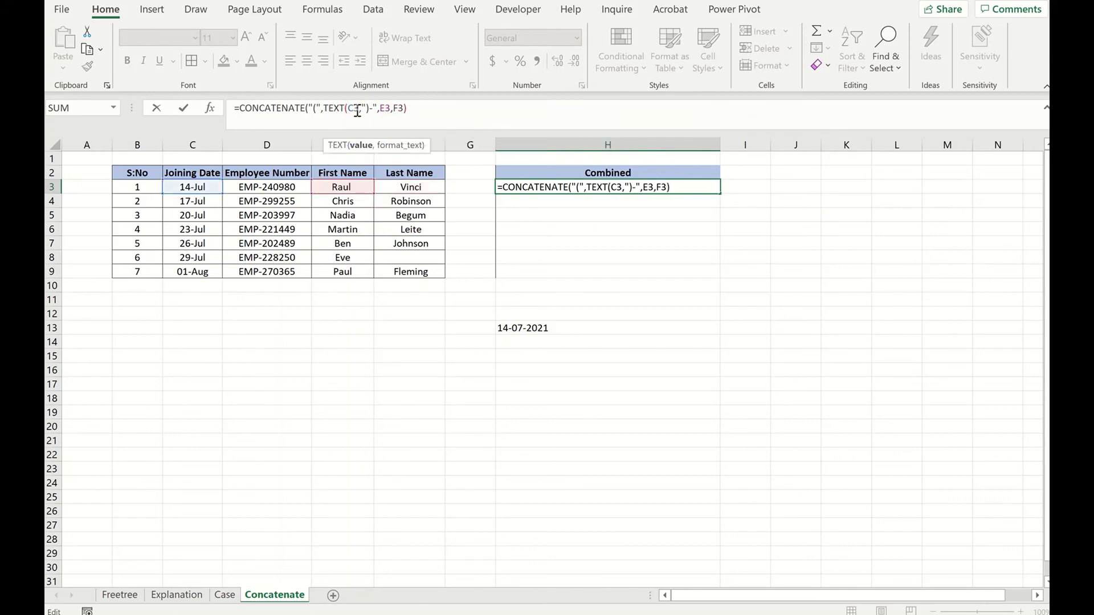
{"action": "type", "text": ",\""}
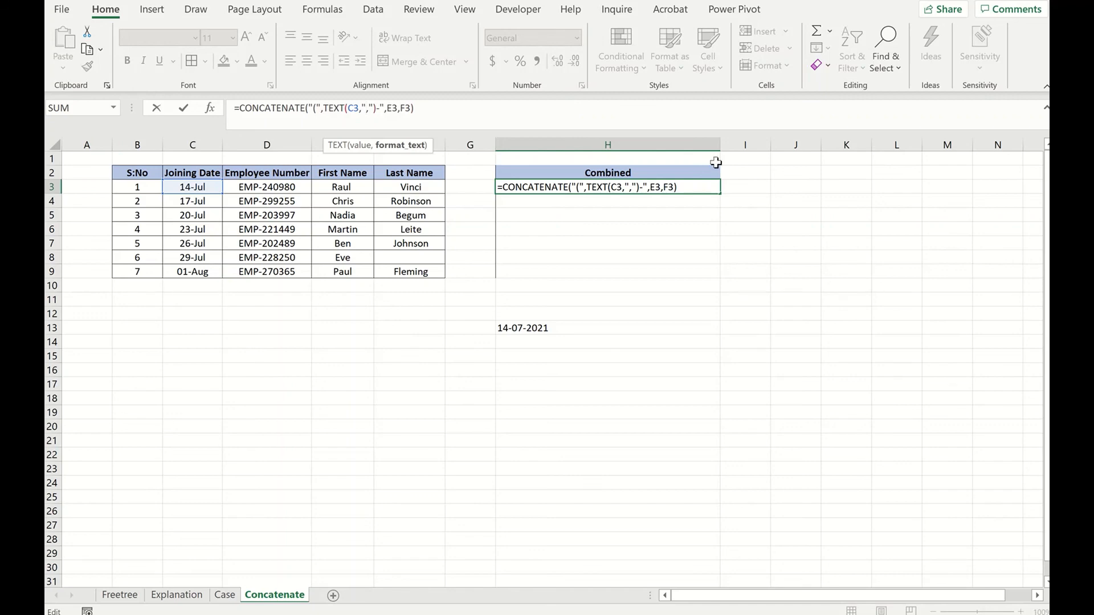
{"action": "type", "text": "dd-mm"}
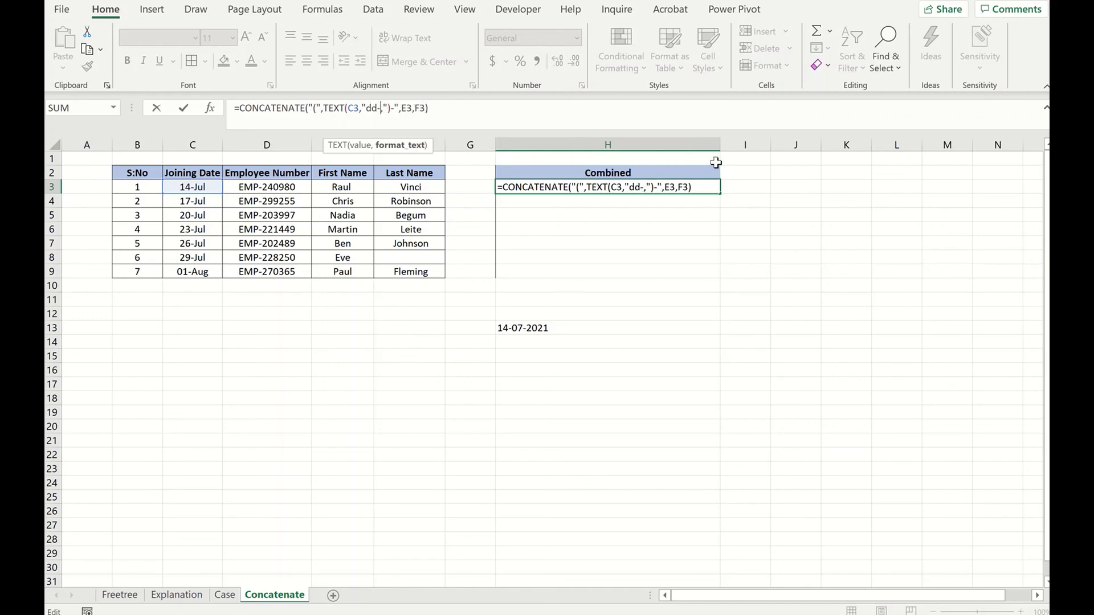
{"action": "type", "text": "m-yy\""}
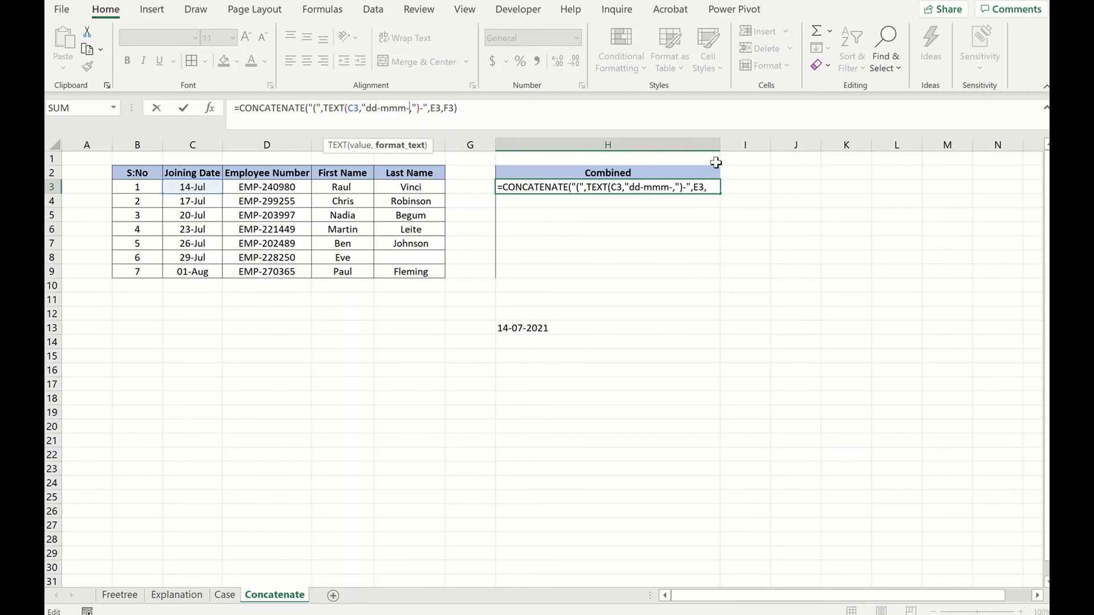
{"action": "type", "text": ")"}
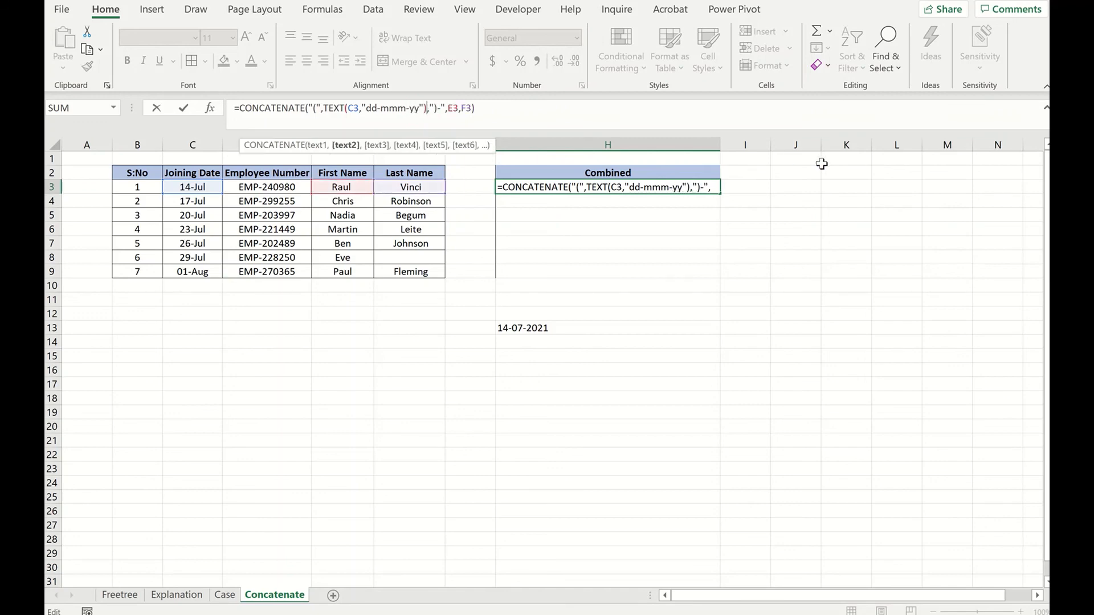
{"action": "key", "text": "Return"}
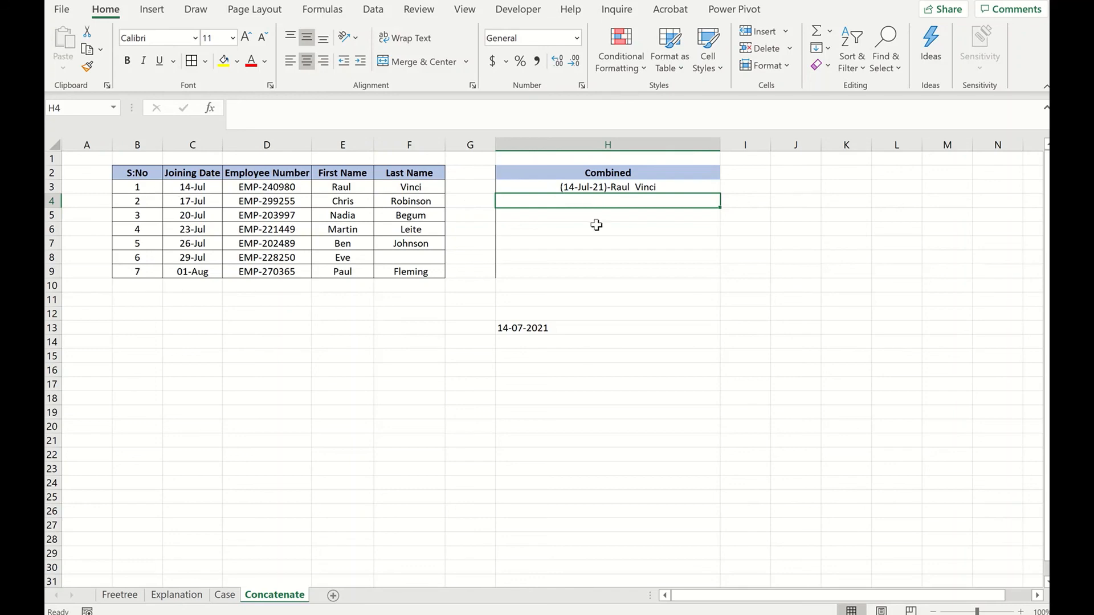
Step: Fill the H3 combined formula down to H9 and clear the trial date from the range H12:H18
{"action": "left_click", "coordinate": [698, 189]}
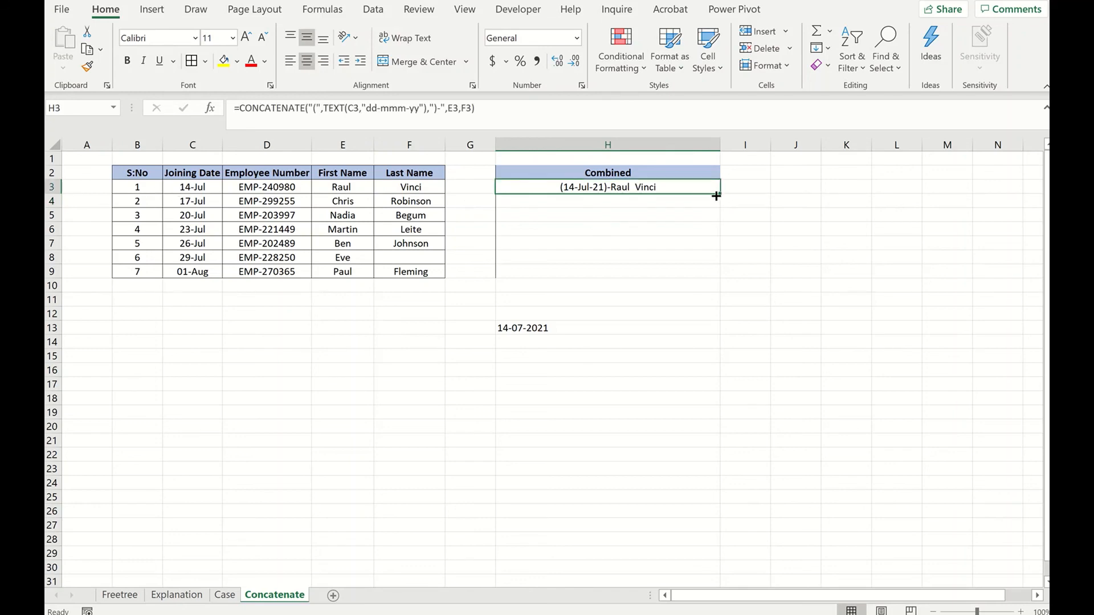
{"action": "left_click_drag", "start_coordinate": [716, 195], "coordinate": [704, 276]}
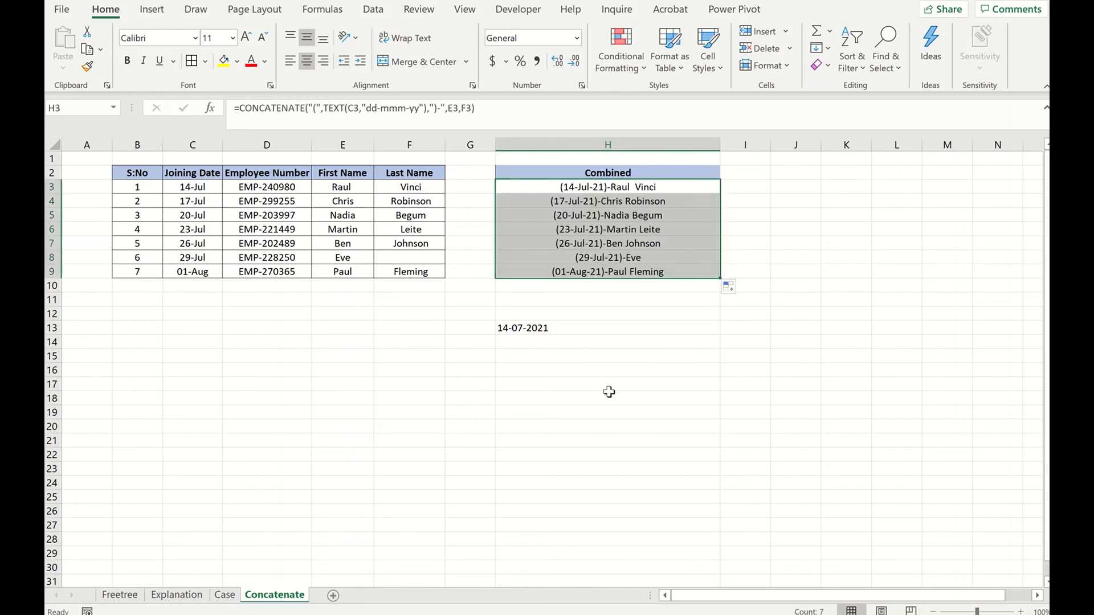
{"action": "left_click_drag", "start_coordinate": [609, 392], "coordinate": [640, 307]}
{"action": "key", "text": "Delete"}
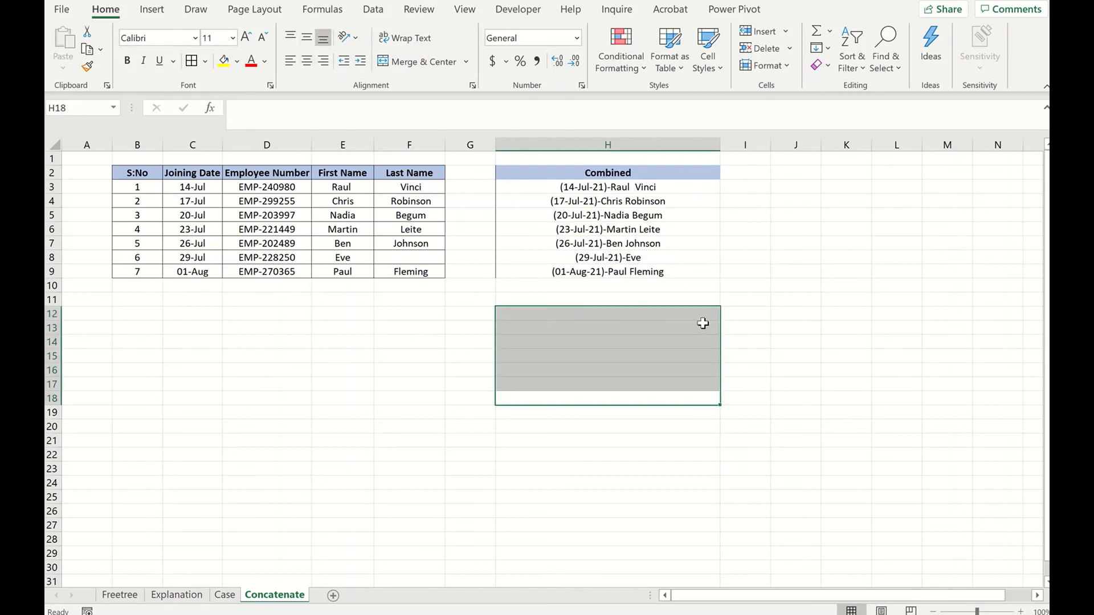
{"action": "left_click", "coordinate": [755, 288]}
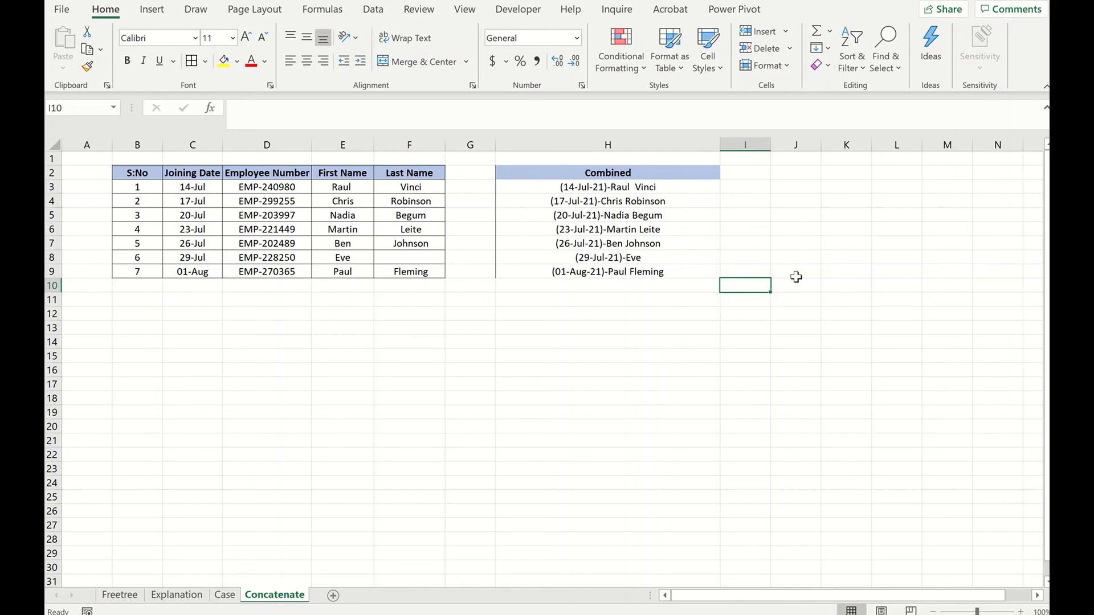
{"action": "type", "text": "Q"}
{"action": "key", "text": "Escape"}
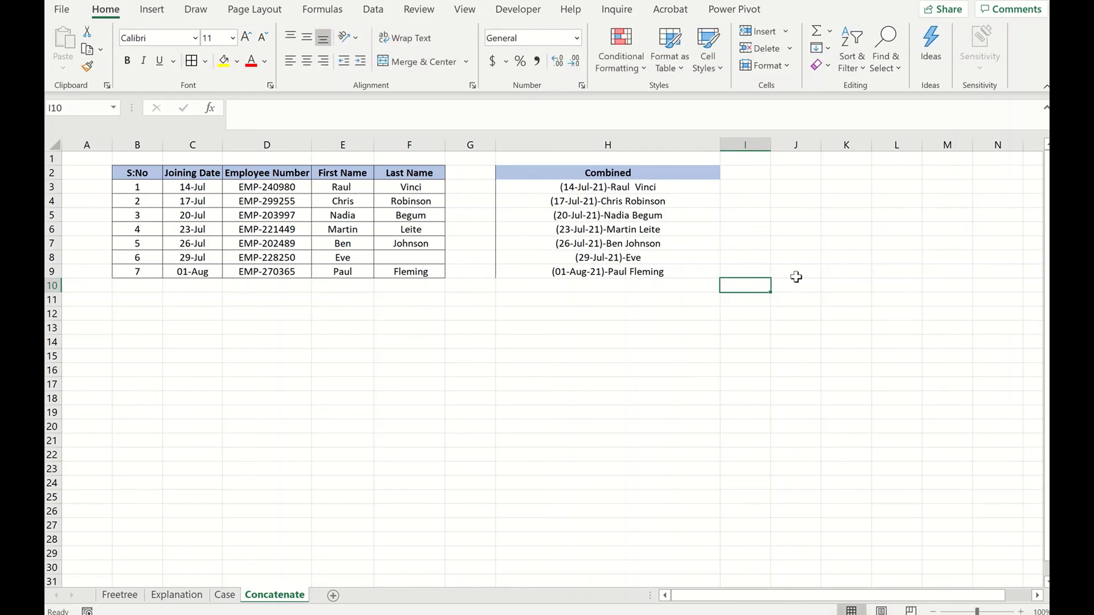